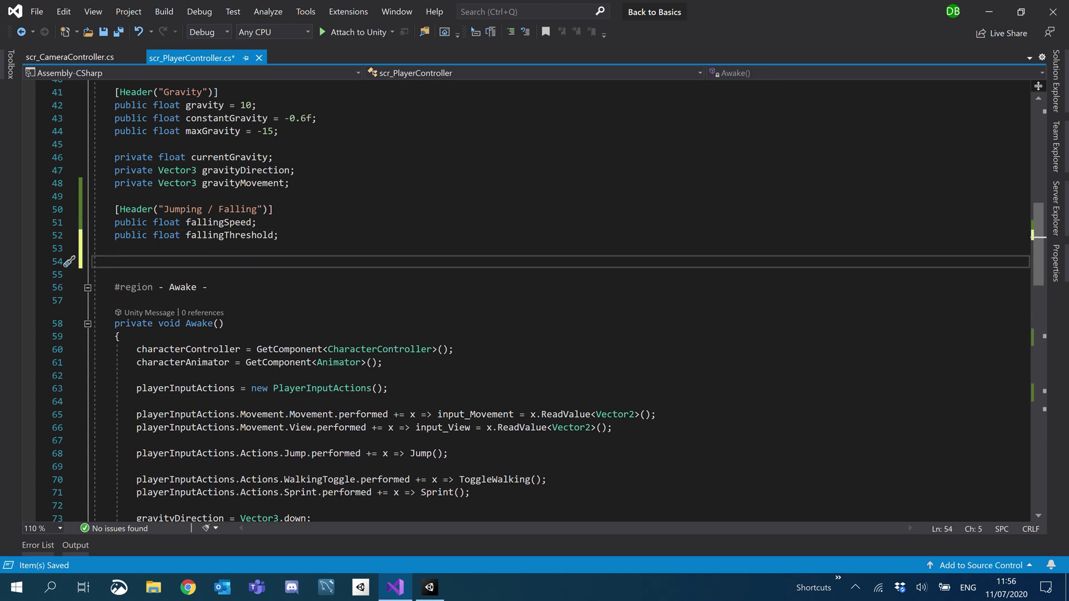
# Declare 'public bool jumpingTriggered;' in the player controller and save the script
pyautogui.write('bool ')
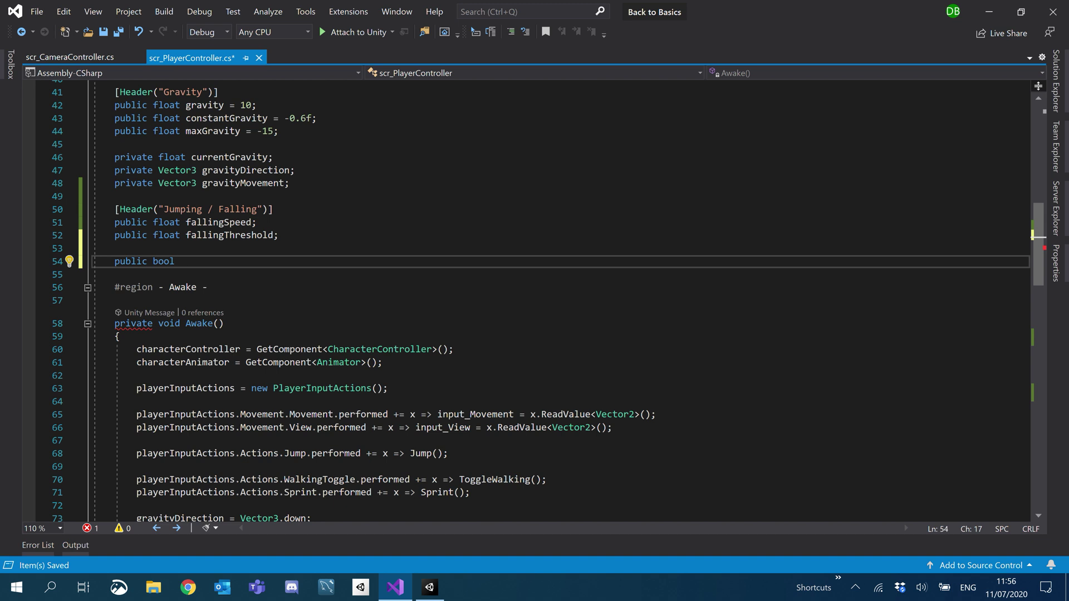
pyautogui.write('jumpingTriggreed')
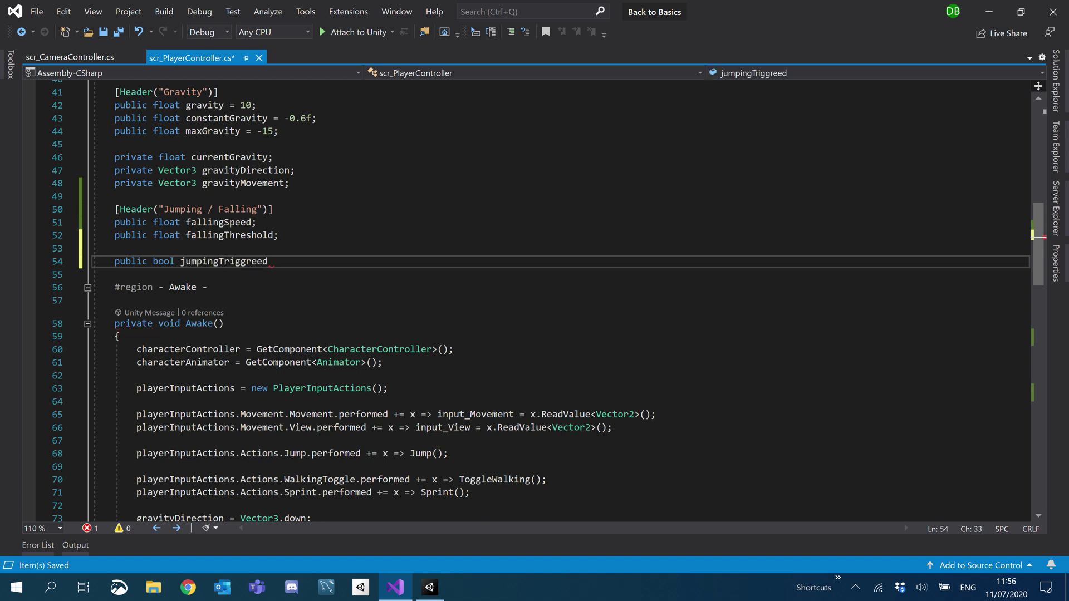
pyautogui.press('Left')
pyautogui.press('BackSpace')
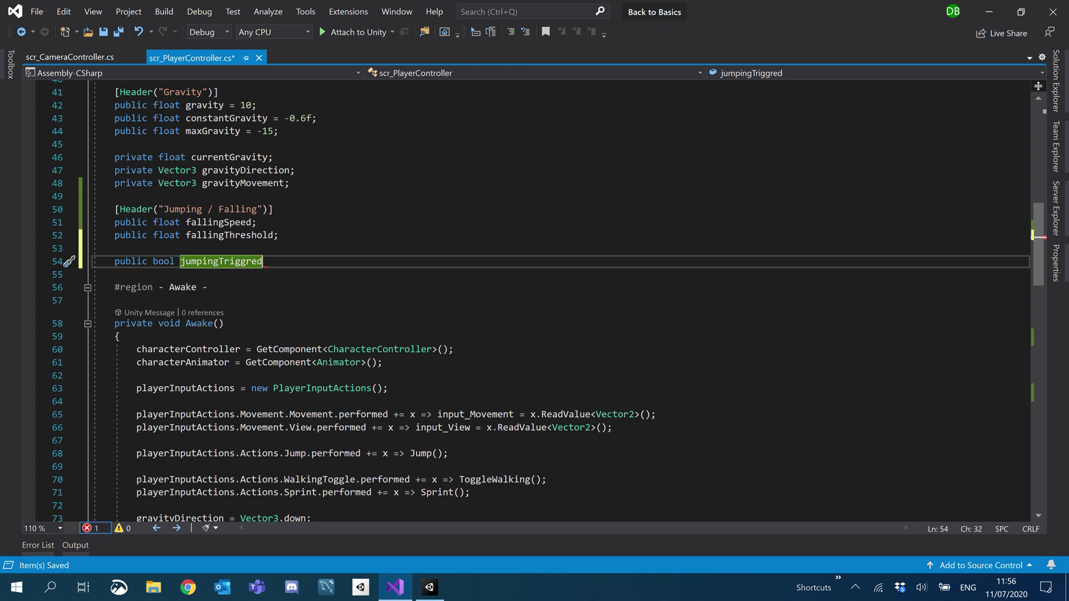
pyautogui.press('BackSpace')
pyautogui.press('BackSpace')
pyautogui.press('BackSpace')
pyautogui.write('gered')
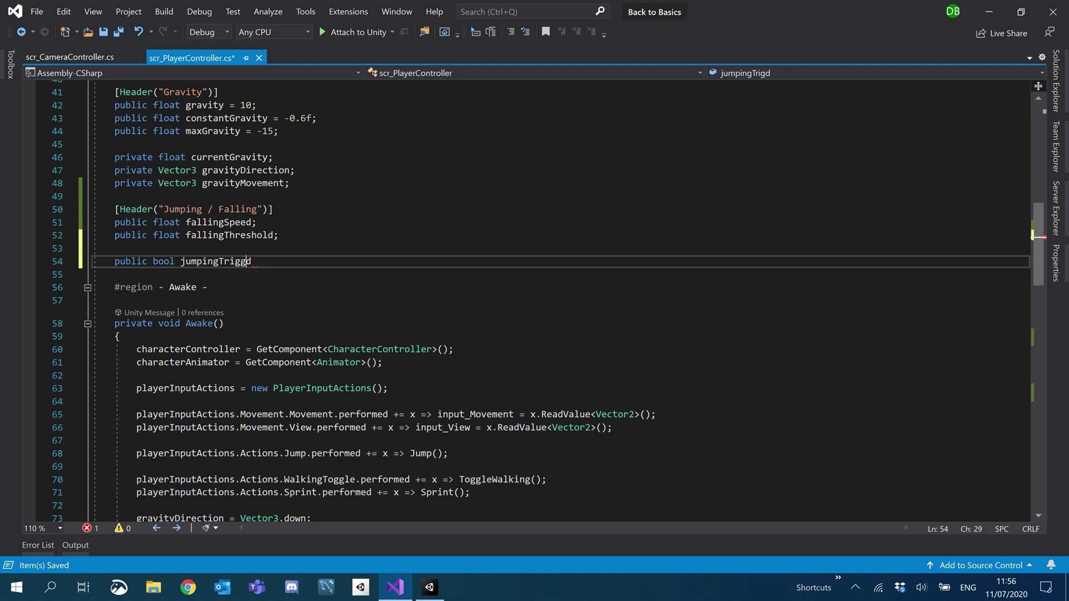
pyautogui.press('Delete')
pyautogui.hotkey('ctrl', 's')
pyautogui.write(';')
pyautogui.hotkey('ctrl', 's')
# Delete the Debug.Log line so Jump() has an empty body, then return to Unity
pyautogui.scroll(-1, 535, 301)
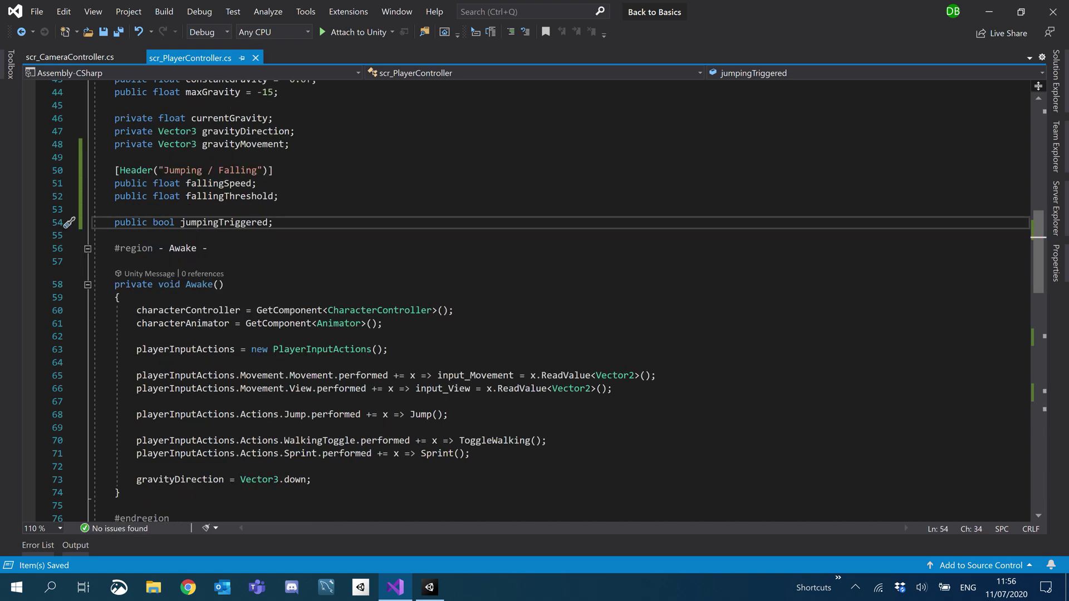
pyautogui.scroll(-6, 535, 301)
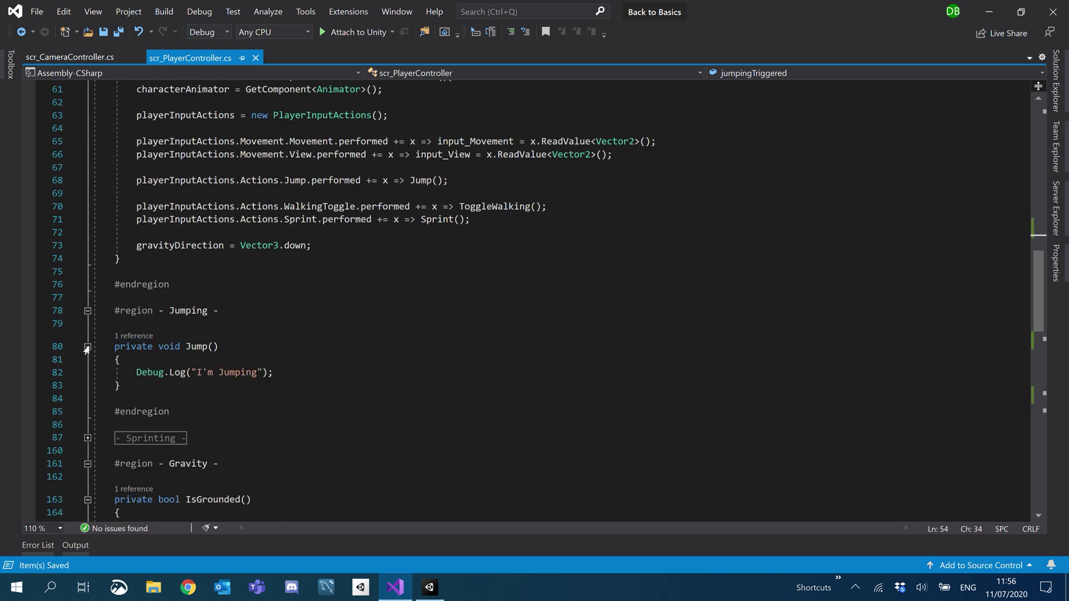
pyautogui.click(88, 346)
pyautogui.scroll(-2, 87, 349)
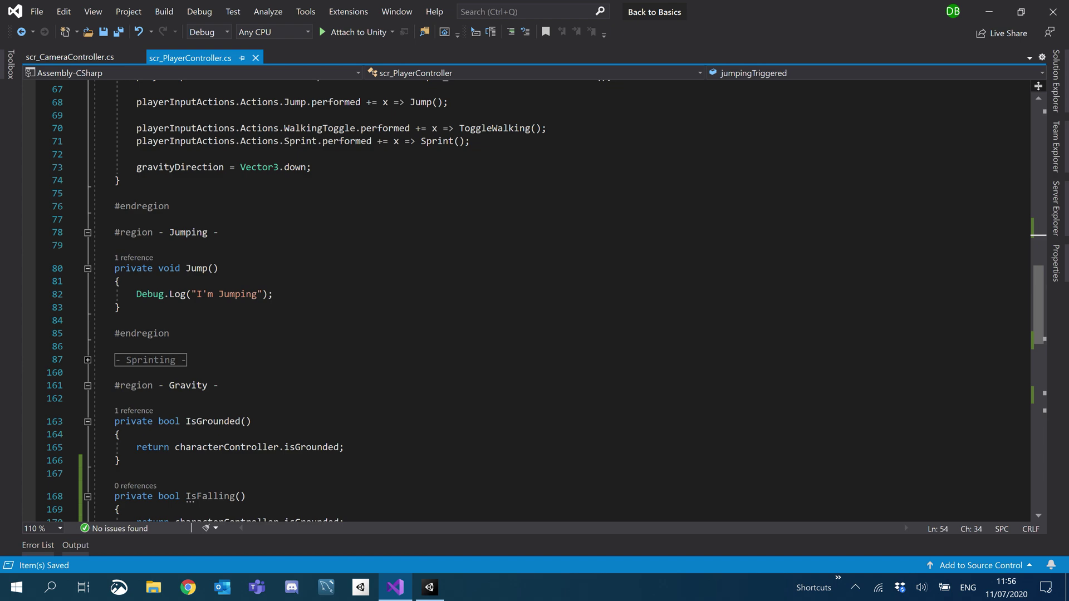
pyautogui.tripleClick(222, 294)
pyautogui.press('Return')
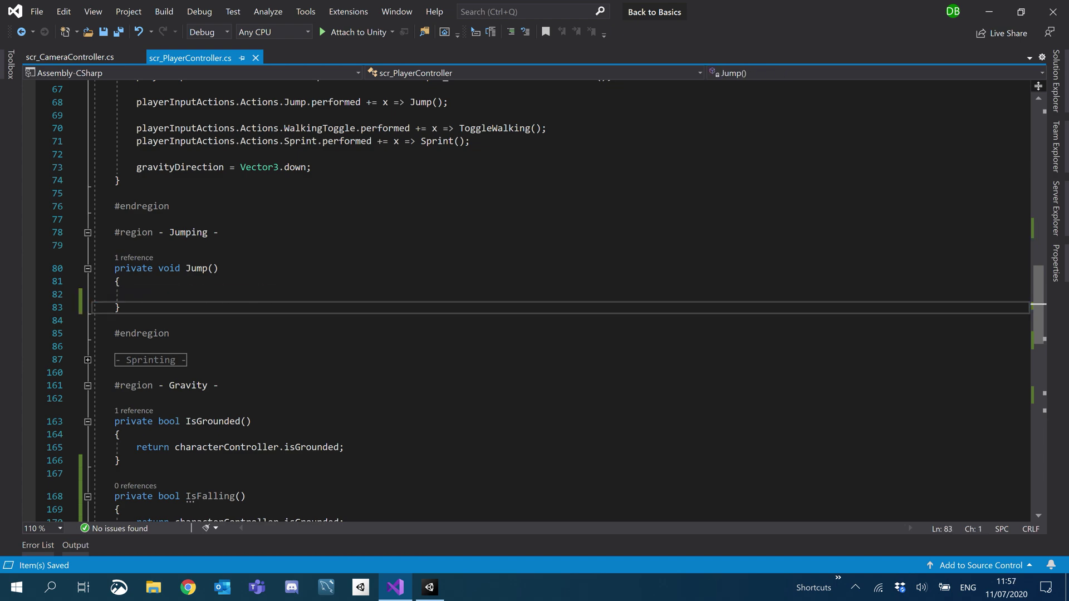
pyautogui.scroll(5, 69, 294)
pyautogui.scroll(-4, 526, 301)
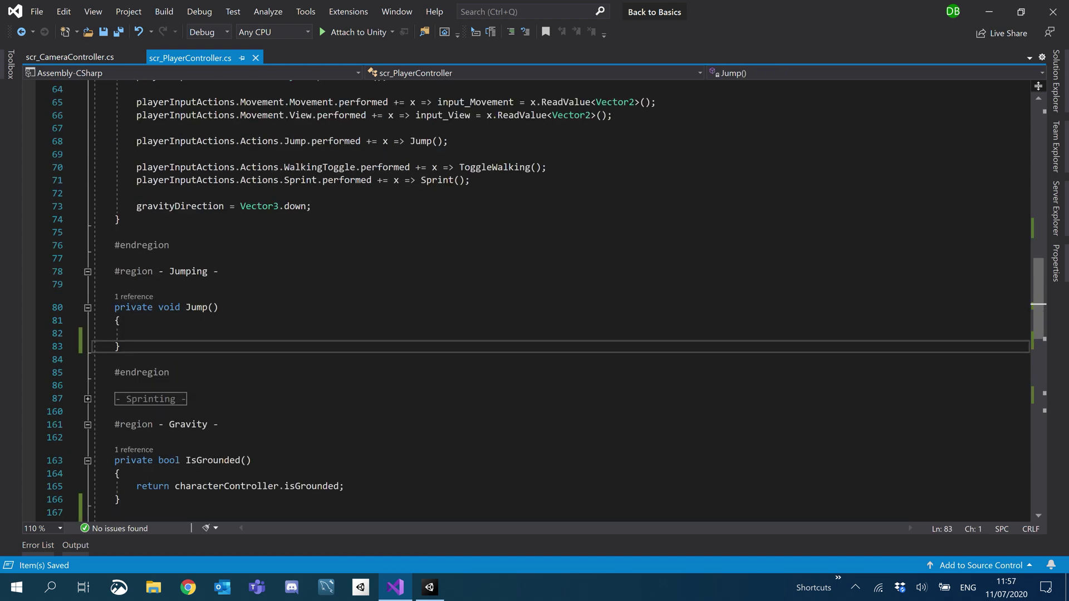
pyautogui.click(429, 588)
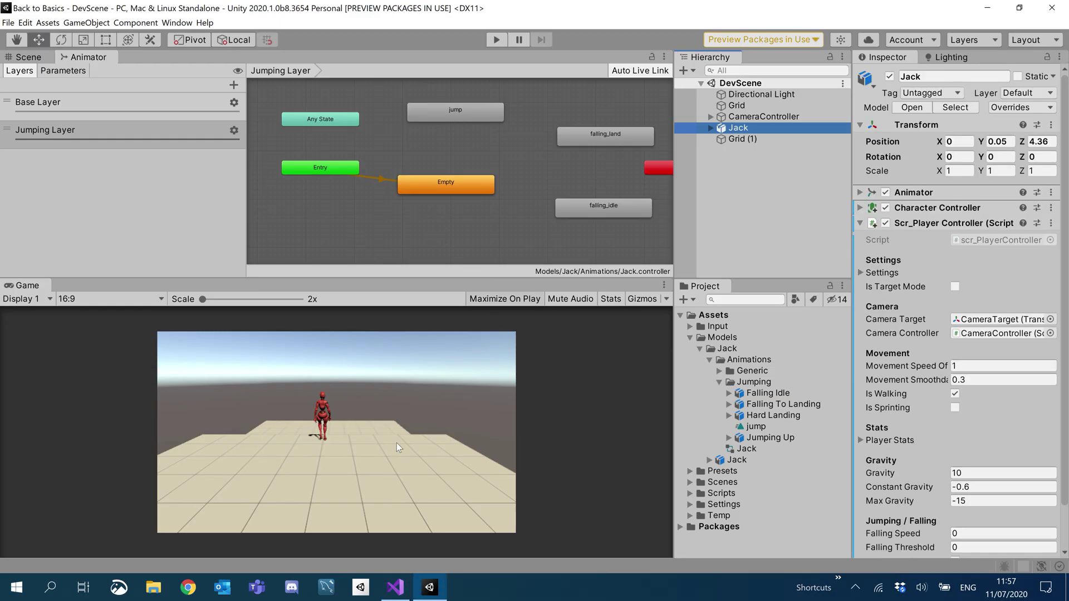
# Review the jump, falling_land, falling_idle, Empty and Any State nodes of the Jumping Layer
pyautogui.click(63, 71)
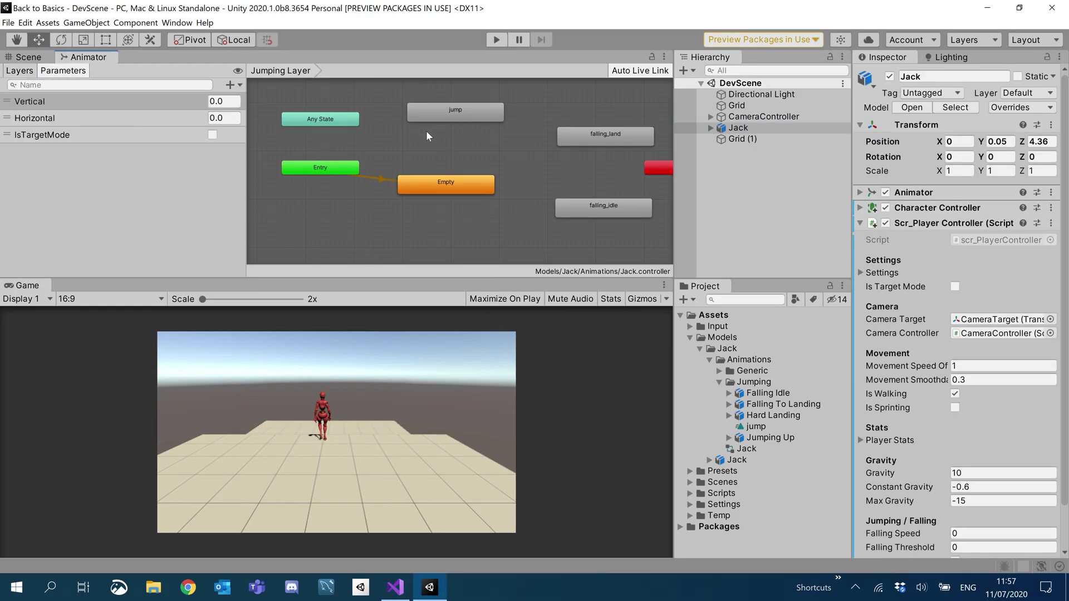
pyautogui.click(482, 120)
pyautogui.click(568, 134)
pyautogui.click(518, 195)
pyautogui.click(449, 185)
pyautogui.click(586, 207)
pyautogui.click(585, 141)
pyautogui.click(464, 113)
pyautogui.click(328, 121)
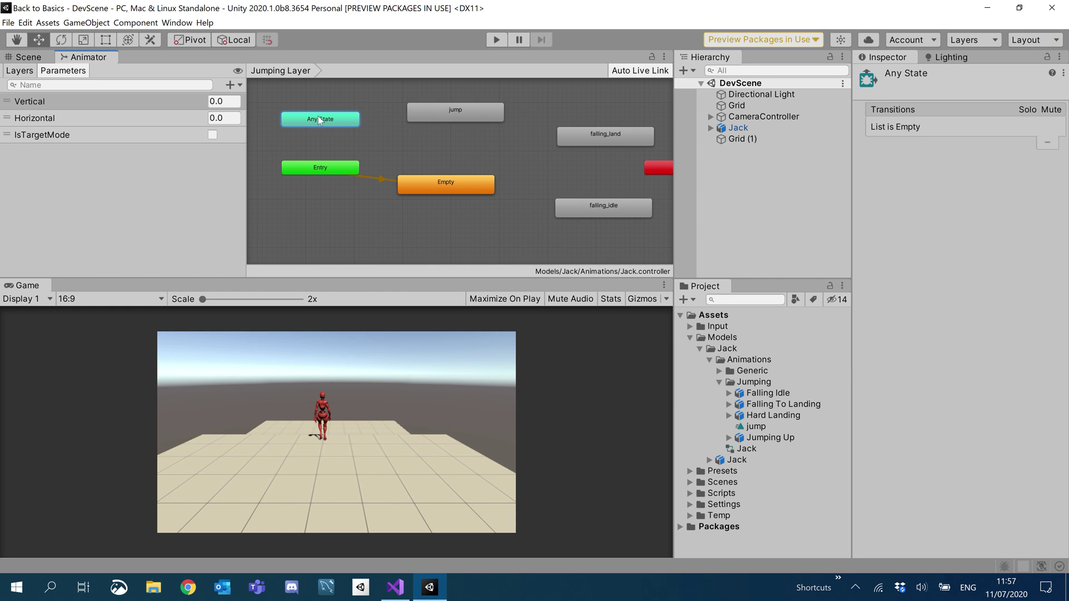
pyautogui.click(493, 110)
pyautogui.click(564, 133)
pyautogui.click(590, 207)
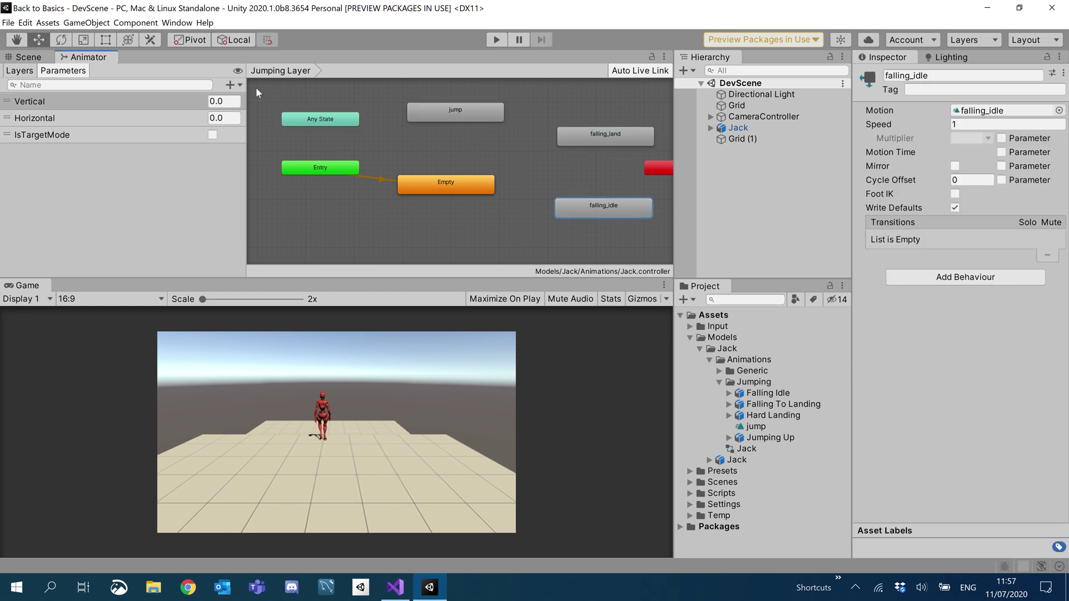
# Add three trigger parameters named Falling, Jump and Land
pyautogui.click(231, 85)
pyautogui.click(245, 137)
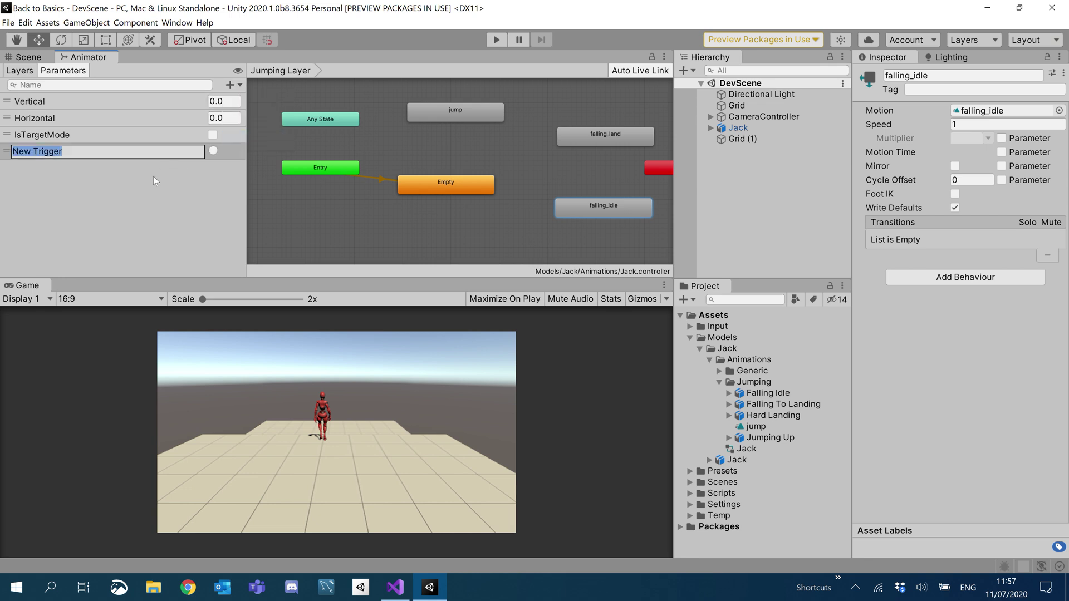
pyautogui.write('Falling')
pyautogui.press('Return')
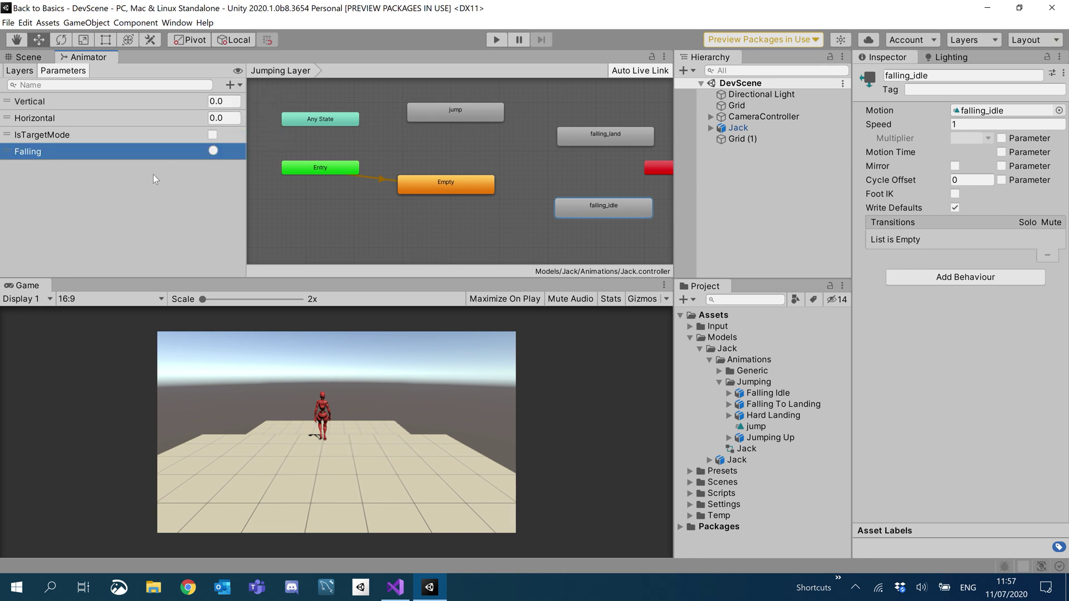
pyautogui.click(231, 84)
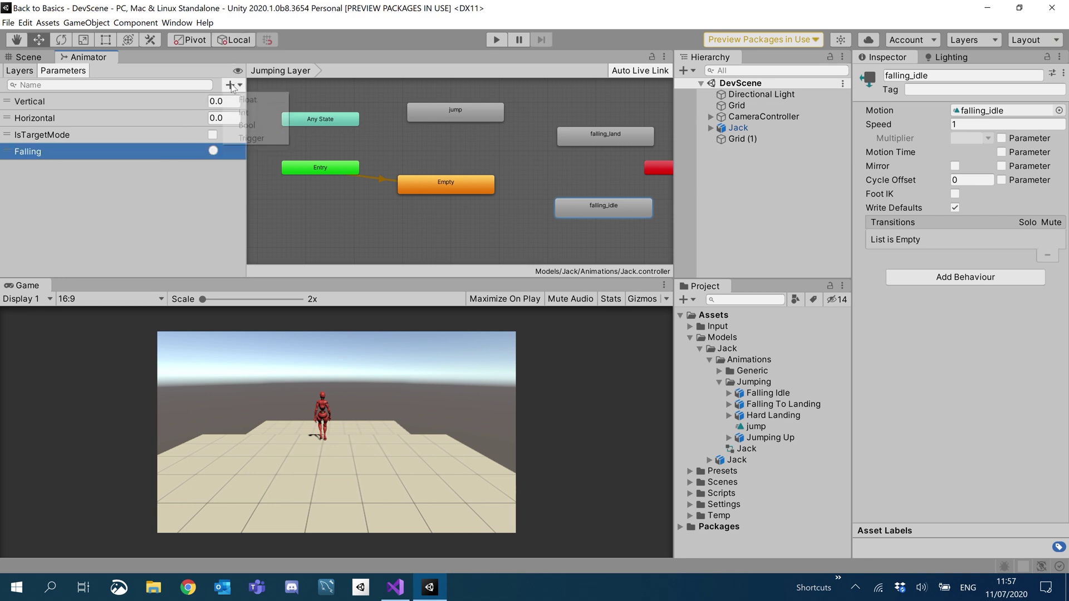
pyautogui.click(247, 137)
pyautogui.write('Jump')
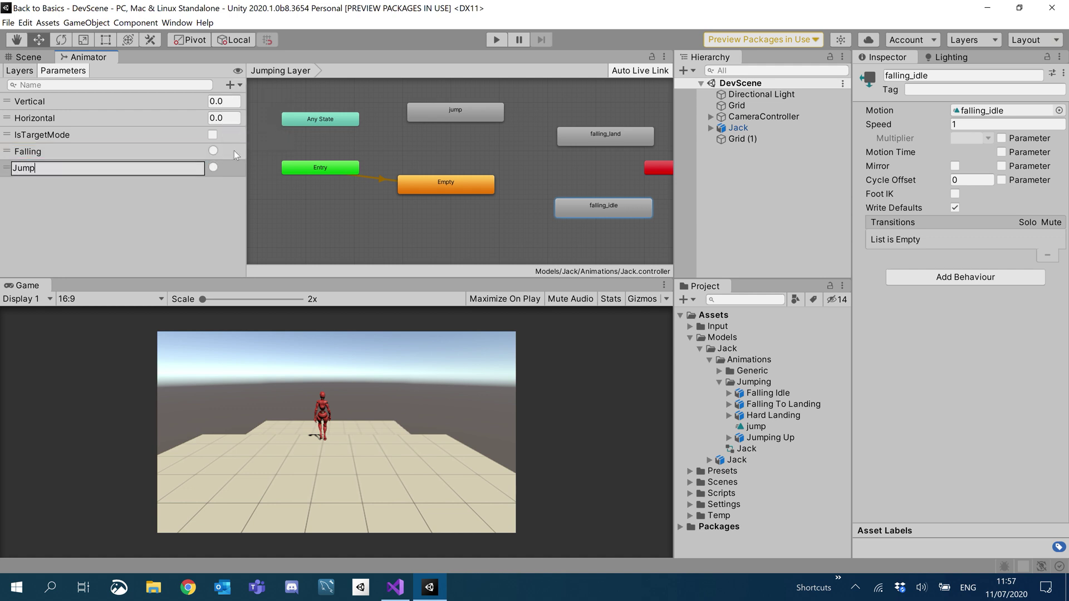
pyautogui.press('Return')
pyautogui.click(230, 85)
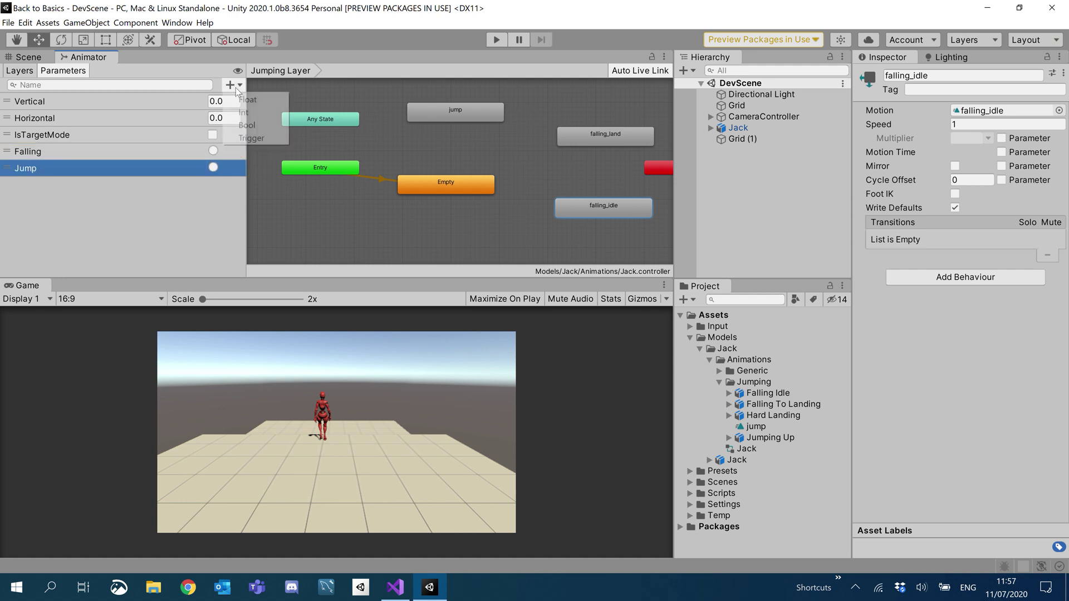
pyautogui.click(248, 138)
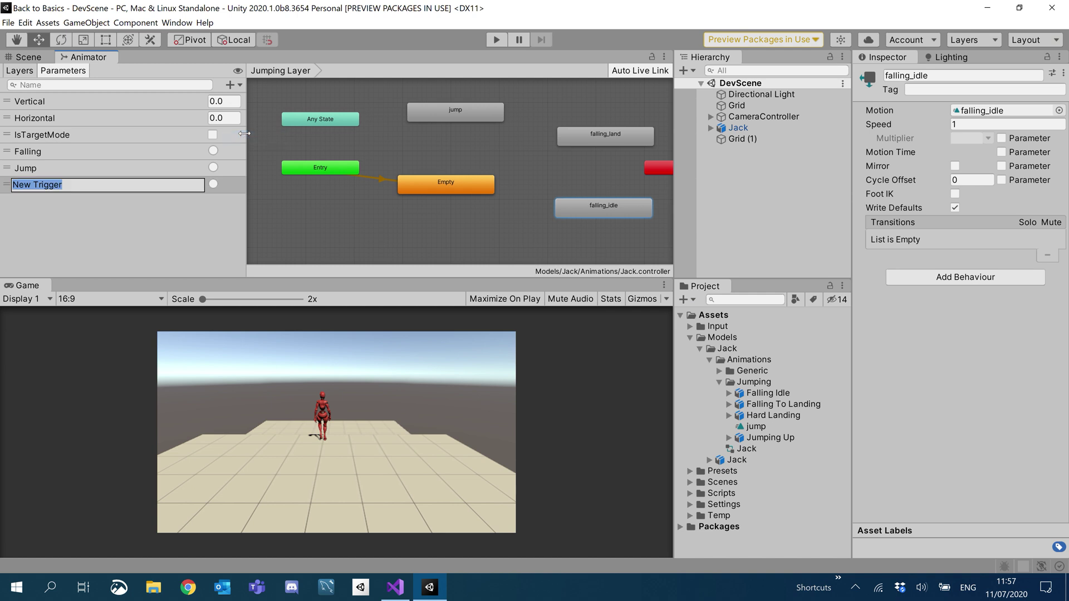
pyautogui.write('Land')
pyautogui.press('Return')
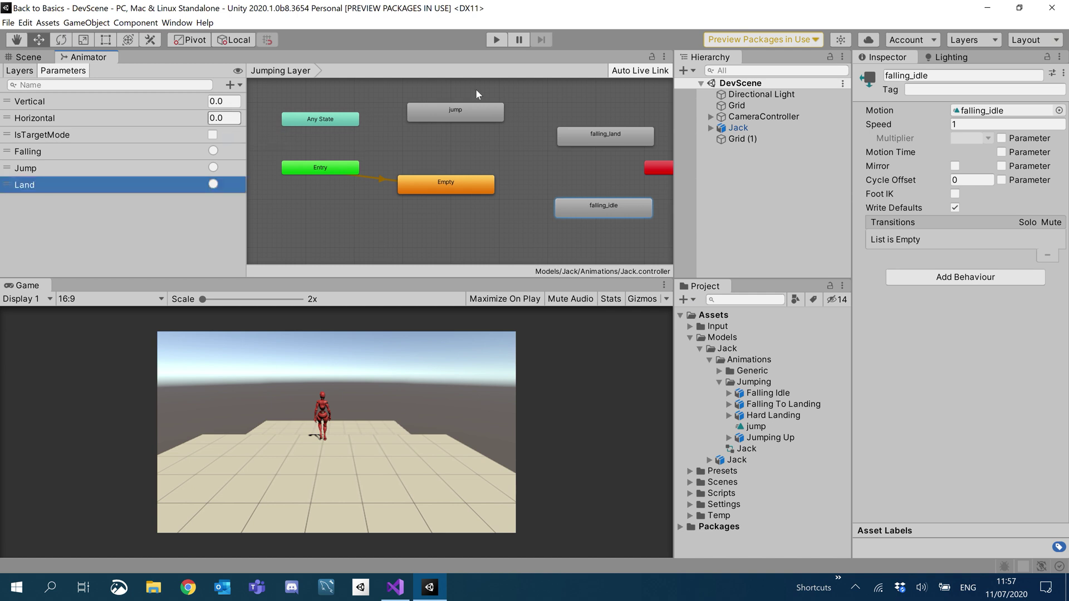
# Make a transition from Any State to the jump state in the Jumping Layer
pyautogui.click(324, 121)
pyautogui.rightClick(355, 121)
pyautogui.click(374, 128)
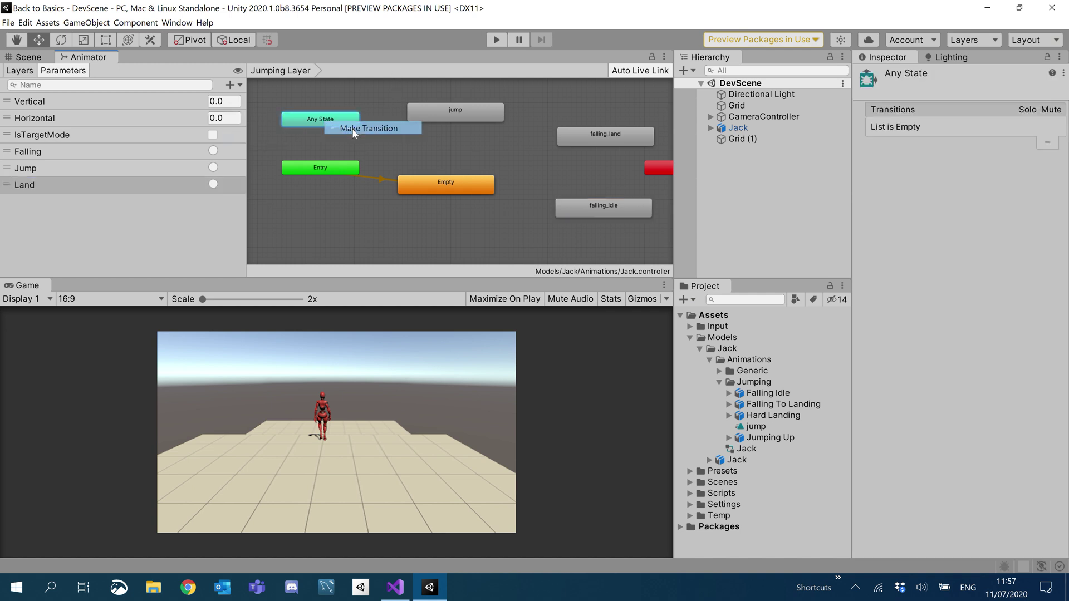
pyautogui.click(442, 121)
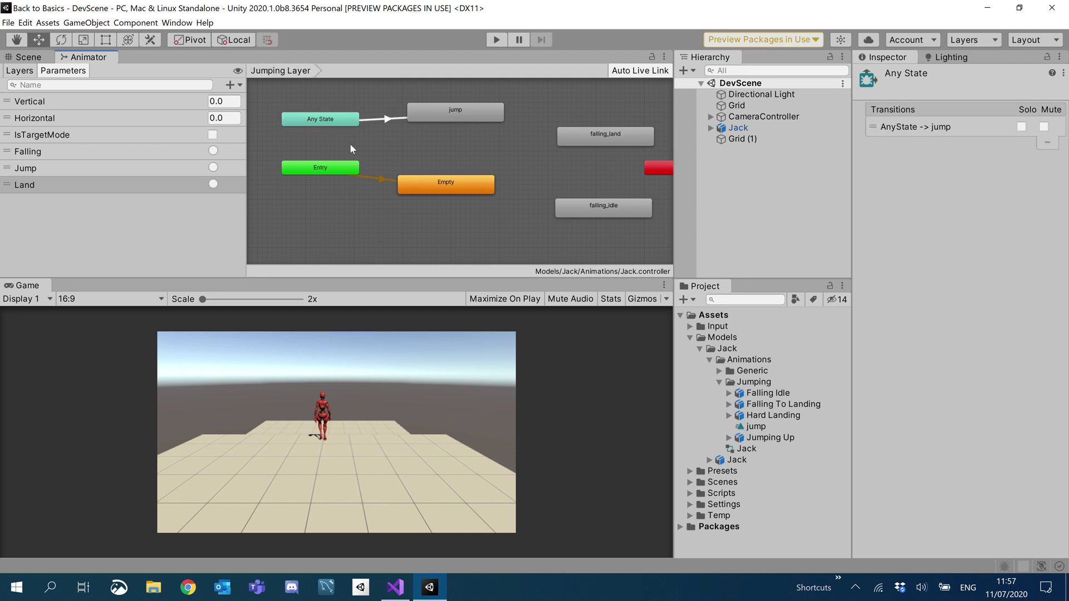
pyautogui.click(17, 70)
pyautogui.click(53, 132)
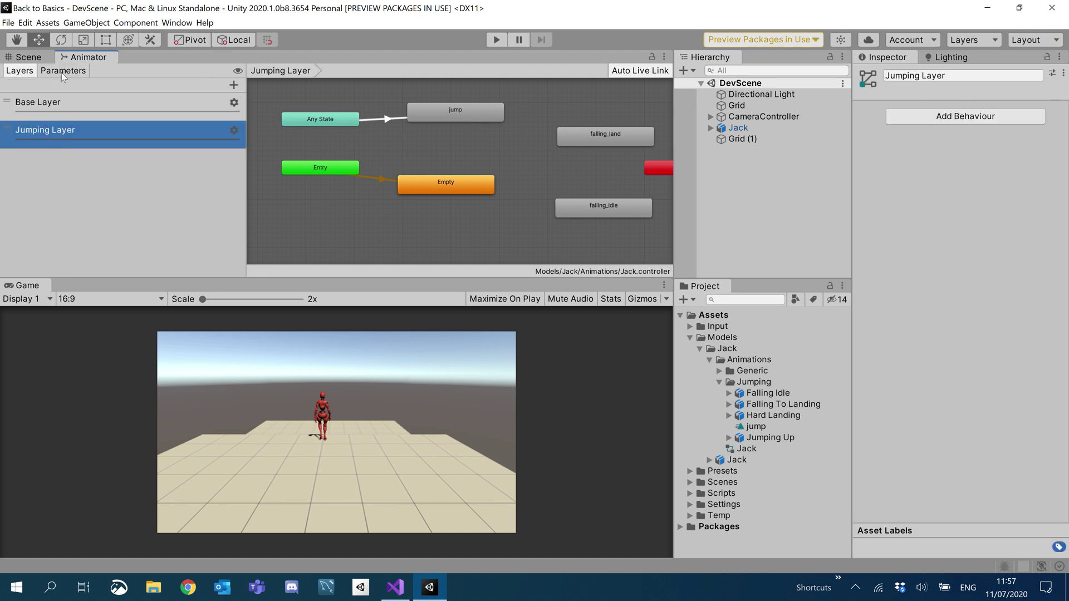
pyautogui.click(63, 70)
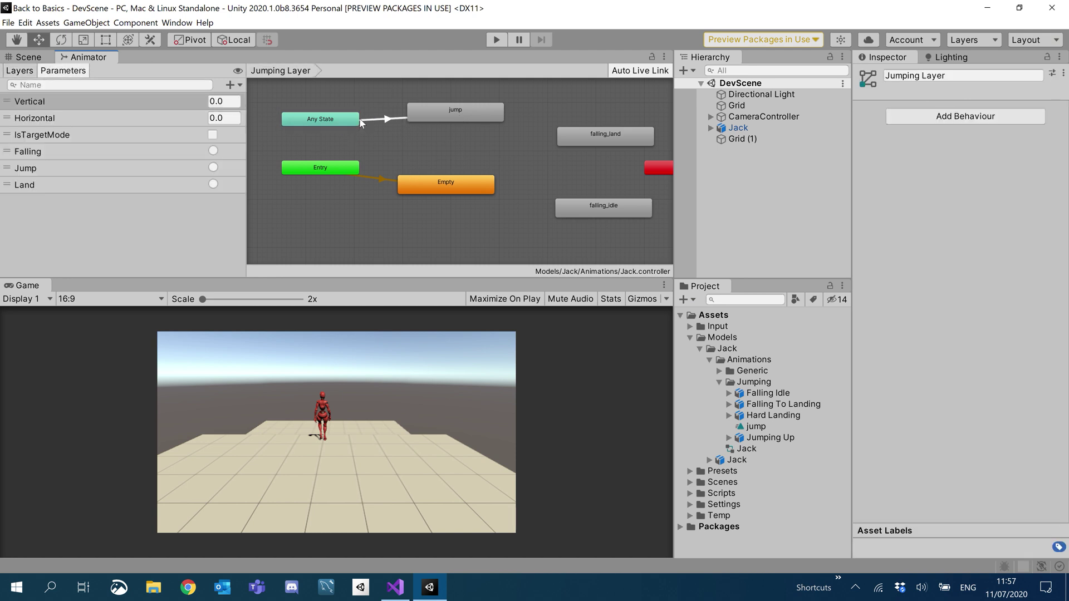
# Add Any State transitions to falling_land and falling_idle, moving falling_land down-left
pyautogui.click(307, 118)
pyautogui.rightClick(315, 122)
pyautogui.click(337, 125)
pyautogui.click(591, 135)
pyautogui.moveTo(597, 136); pyautogui.dragTo(520, 144)
pyautogui.rightClick(349, 122)
pyautogui.click(351, 129)
pyautogui.click(607, 215)
# Move the Empty and Entry nodes down-left, then select the AnyState-to-jump transition
pyautogui.moveTo(451, 182); pyautogui.dragTo(427, 216)
pyautogui.moveTo(348, 168); pyautogui.dragTo(329, 178)
pyautogui.click(416, 181)
pyautogui.moveTo(417, 181); pyautogui.dragTo(464, 183, button='middle')
pyautogui.click(446, 122)
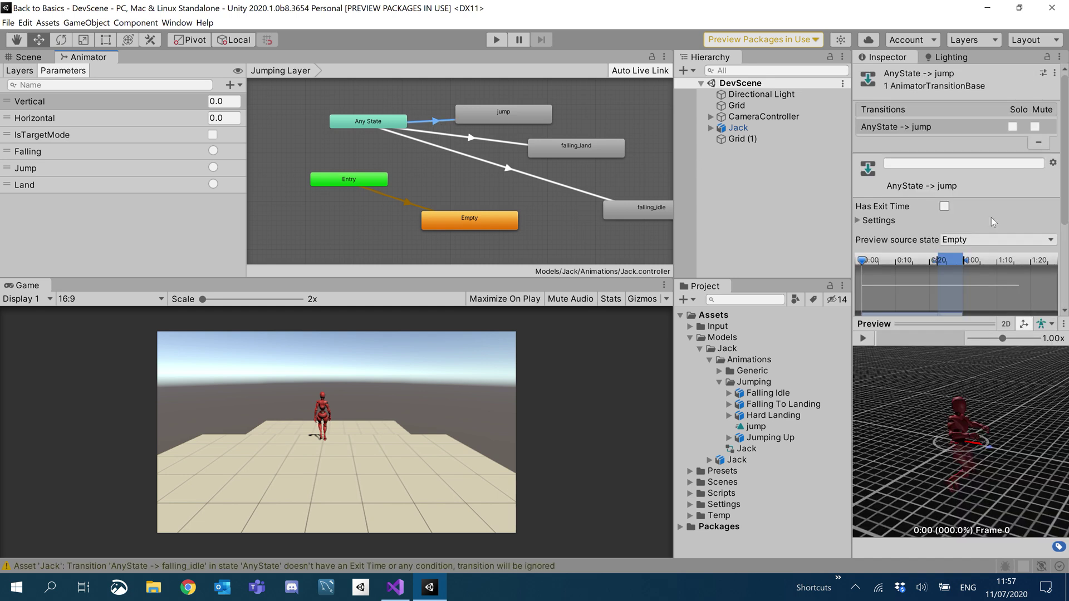
# Give the Any State to jump transition a Jump trigger condition
pyautogui.scroll(-5, 991, 217)
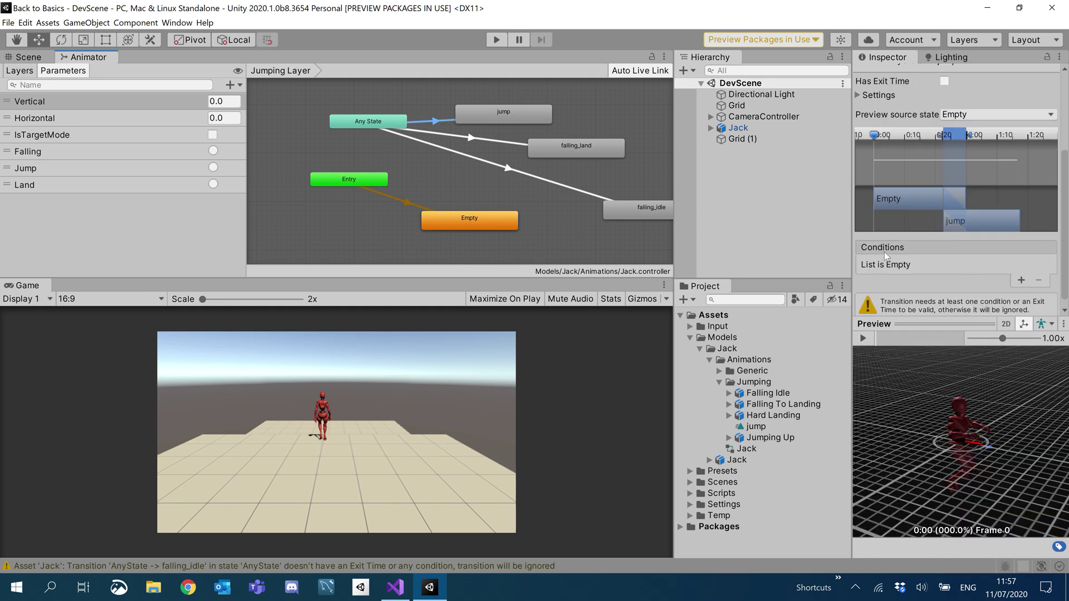
pyautogui.click(1021, 280)
pyautogui.click(940, 285)
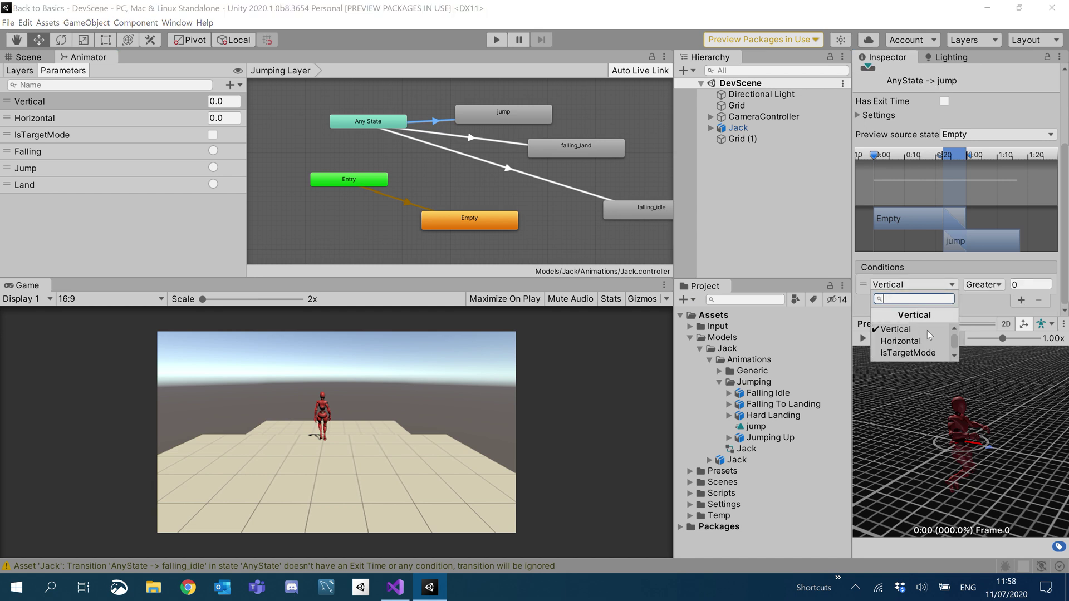
pyautogui.scroll(-2, 924, 334)
pyautogui.click(910, 340)
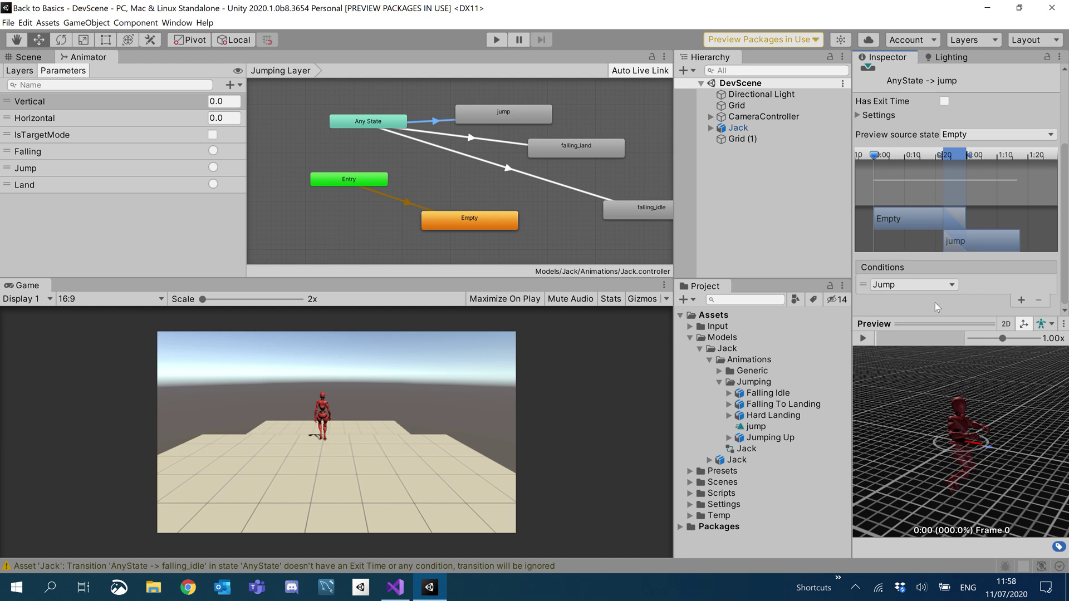
# Give the Any State to falling_land transition a Land trigger condition
pyautogui.click(463, 137)
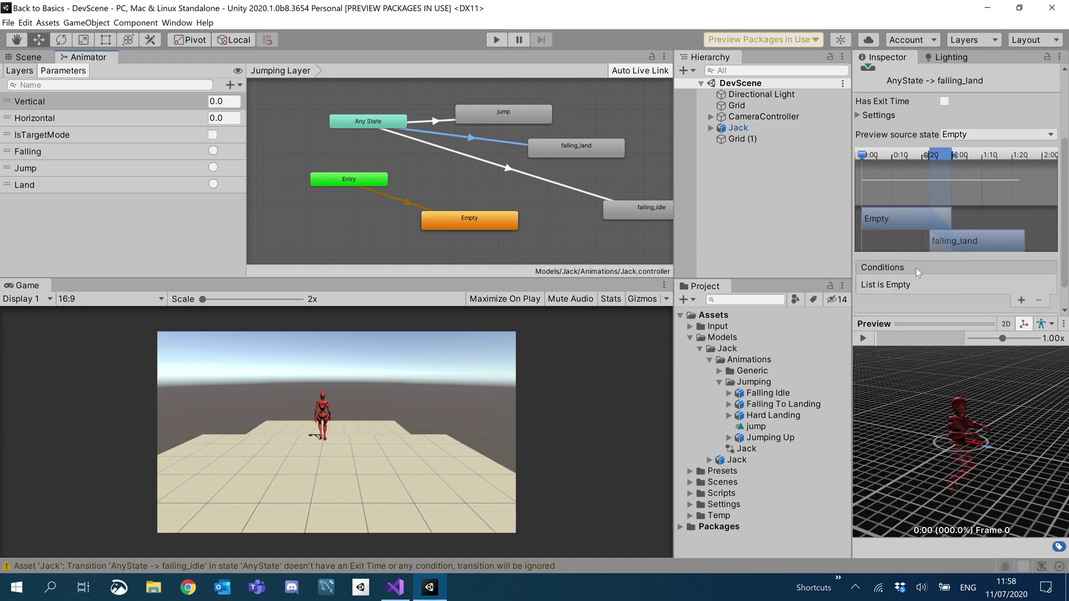
pyautogui.click(1020, 302)
pyautogui.click(921, 285)
pyautogui.scroll(-2, 913, 340)
pyautogui.click(919, 354)
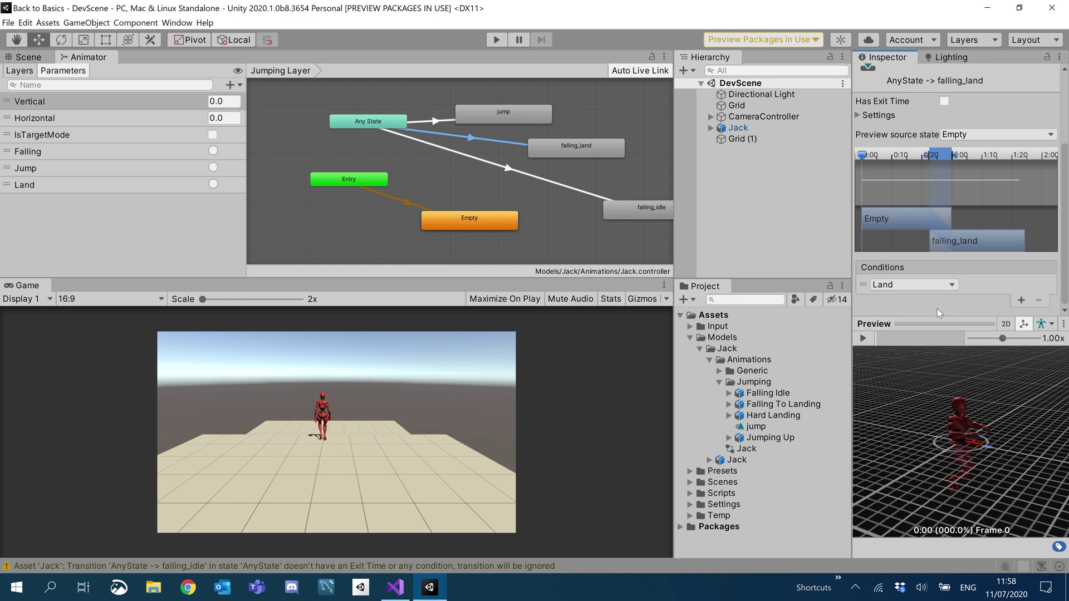
# Give the Any State to falling_idle transition a Falling condition
pyautogui.click(508, 168)
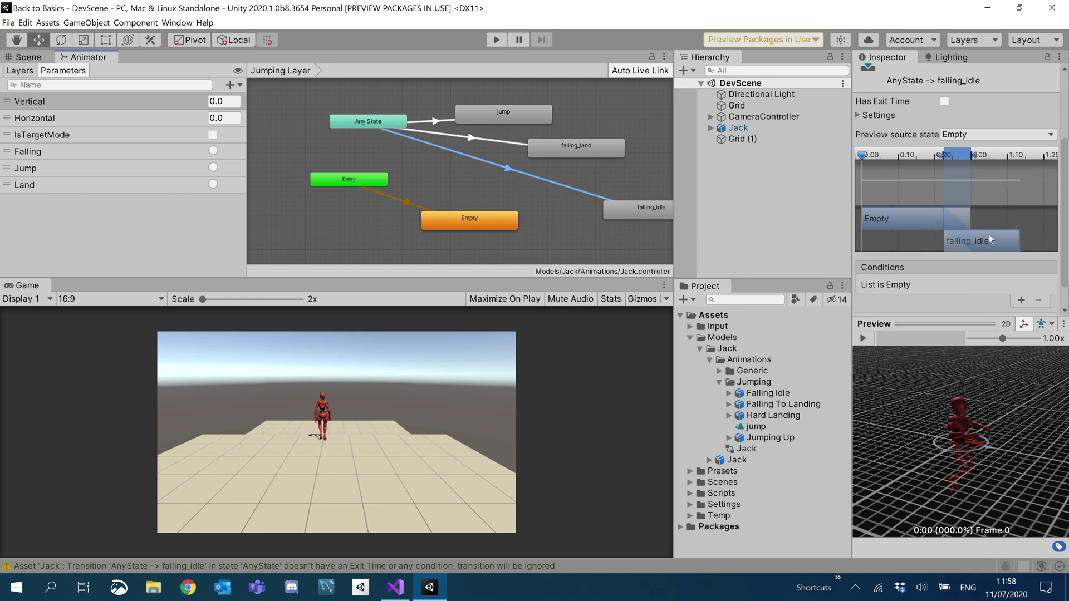
pyautogui.click(1020, 301)
pyautogui.click(913, 285)
pyautogui.scroll(-2, 920, 346)
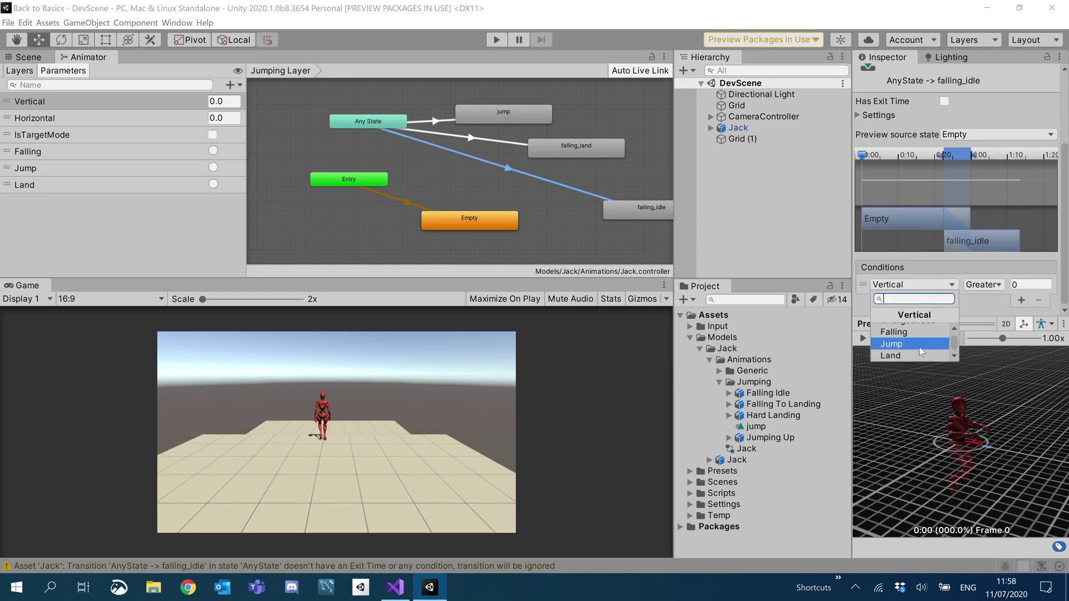
pyautogui.click(917, 334)
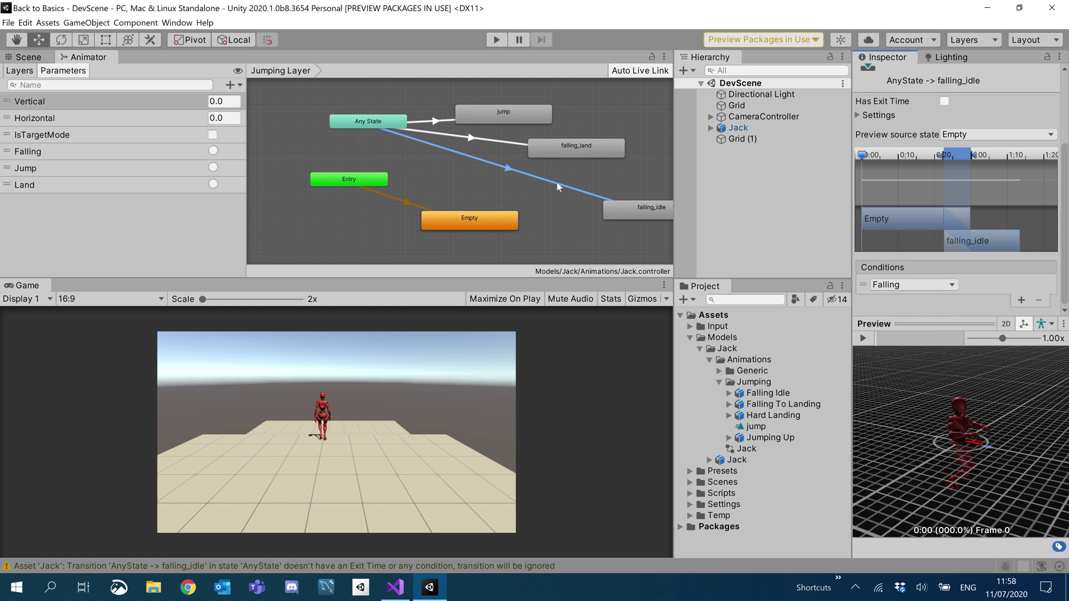
pyautogui.moveTo(502, 169); pyautogui.dragTo(447, 166, button='middle')
pyautogui.click(439, 105)
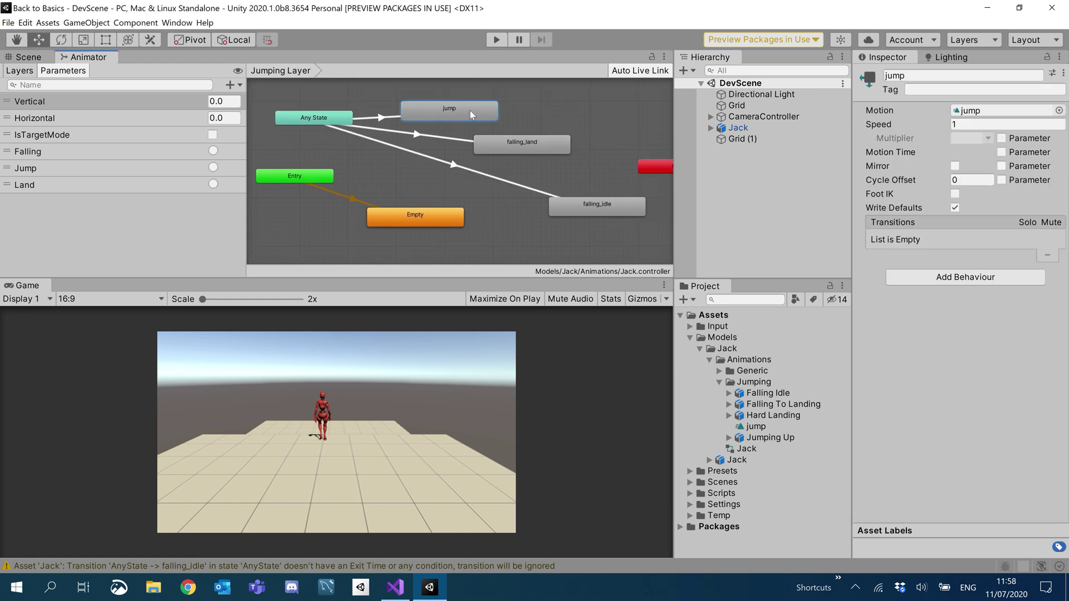
# Make a transition from jump to falling_idle
pyautogui.rightClick(450, 110)
pyautogui.click(479, 115)
pyautogui.click(531, 142)
pyautogui.rightClick(532, 142)
pyautogui.click(560, 146)
pyautogui.click(593, 212)
# Rearrange falling_idle to the middle and falling_land lower in the graph
pyautogui.moveTo(561, 204); pyautogui.dragTo(593, 108)
pyautogui.moveTo(551, 144); pyautogui.dragTo(542, 193)
pyautogui.moveTo(626, 111); pyautogui.dragTo(522, 155)
pyautogui.moveTo(514, 192); pyautogui.dragTo(540, 192)
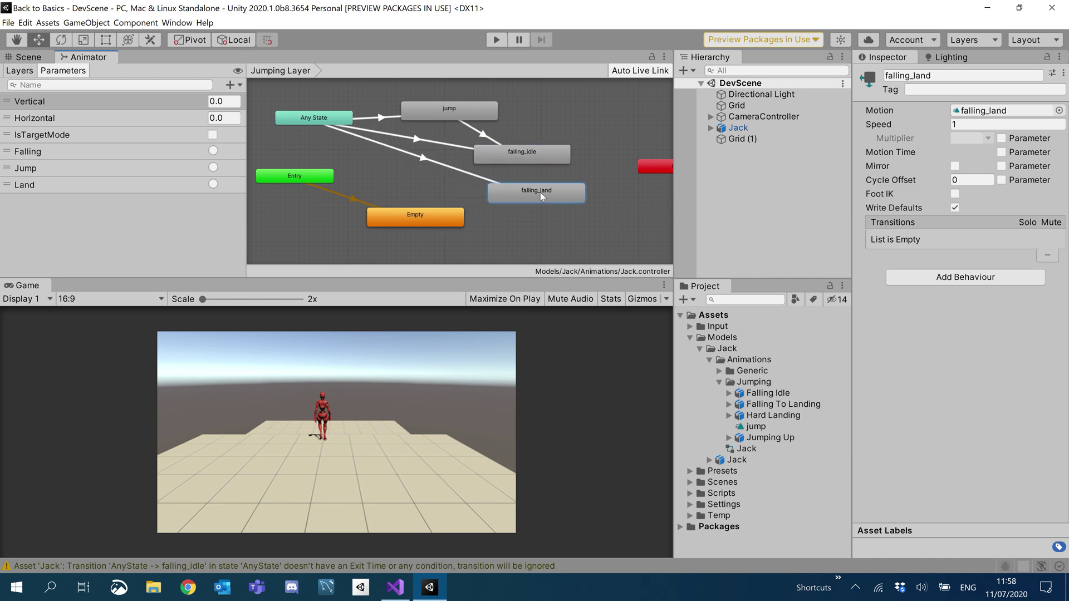
pyautogui.click(459, 109)
pyautogui.click(510, 151)
pyautogui.click(477, 109)
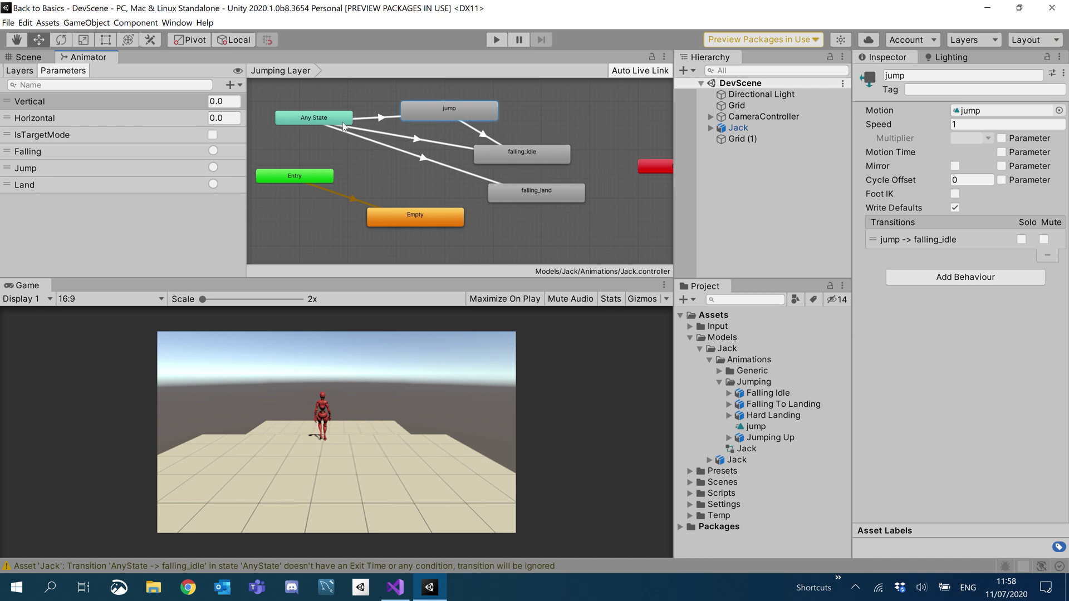
# Make a transition from falling_land to Empty and place falling_land above Empty
pyautogui.click(527, 195)
pyautogui.rightClick(526, 192)
pyautogui.click(552, 199)
pyautogui.click(422, 212)
pyautogui.moveTo(541, 195); pyautogui.dragTo(417, 177)
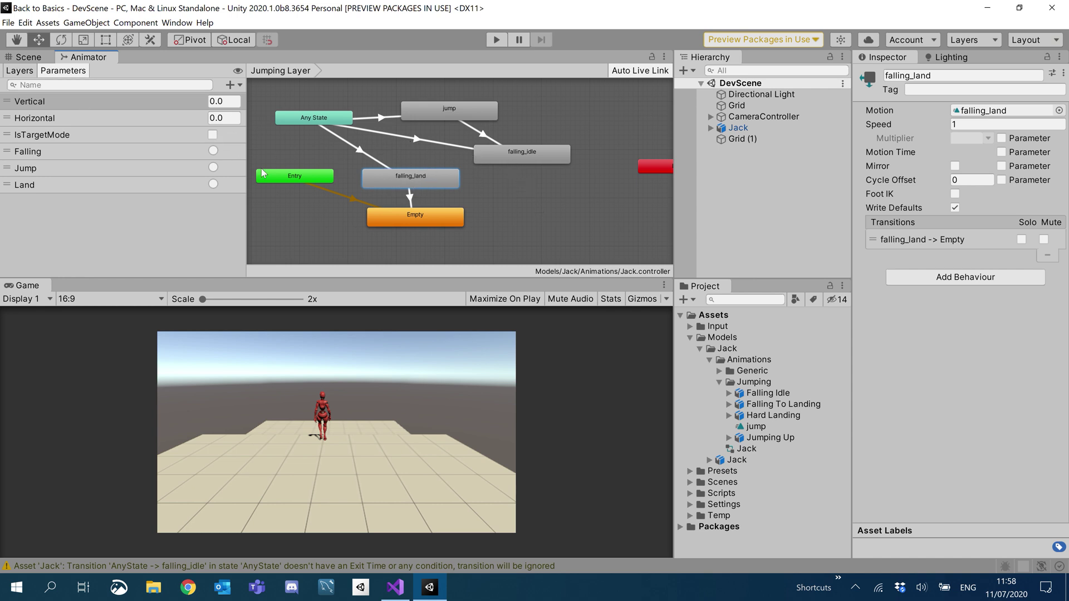
# Review the Falling, Jump and Land parameters
pyautogui.click(89, 155)
pyautogui.click(87, 169)
pyautogui.click(79, 186)
pyautogui.click(89, 155)
# Add characterAnimator.SetTrigger("Jump"); inside Jump() and save the player script
pyautogui.click(397, 586)
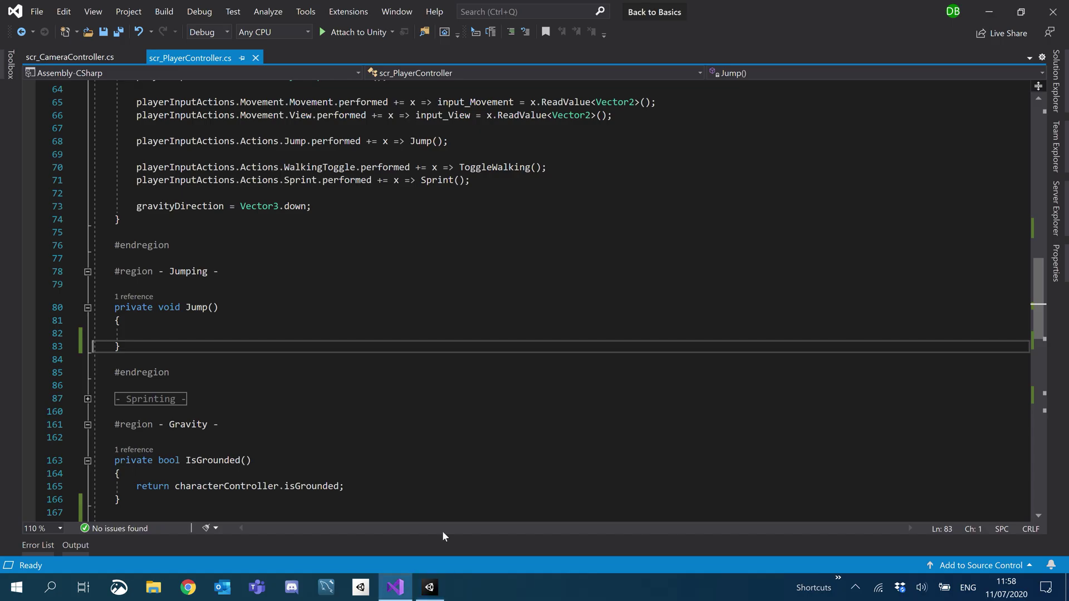
pyautogui.click(136, 334)
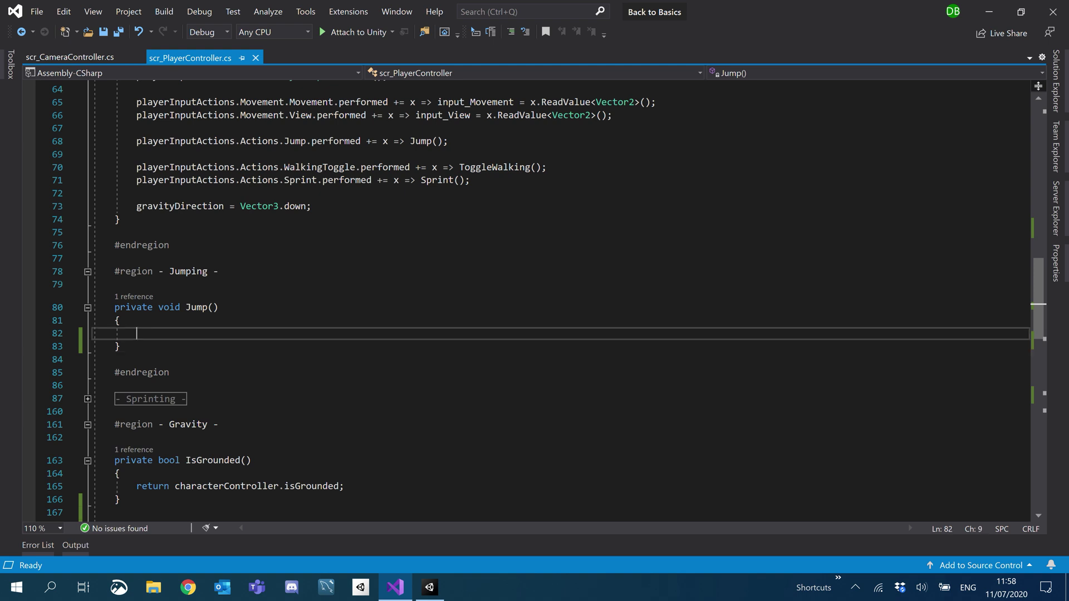
pyautogui.write('charactera')
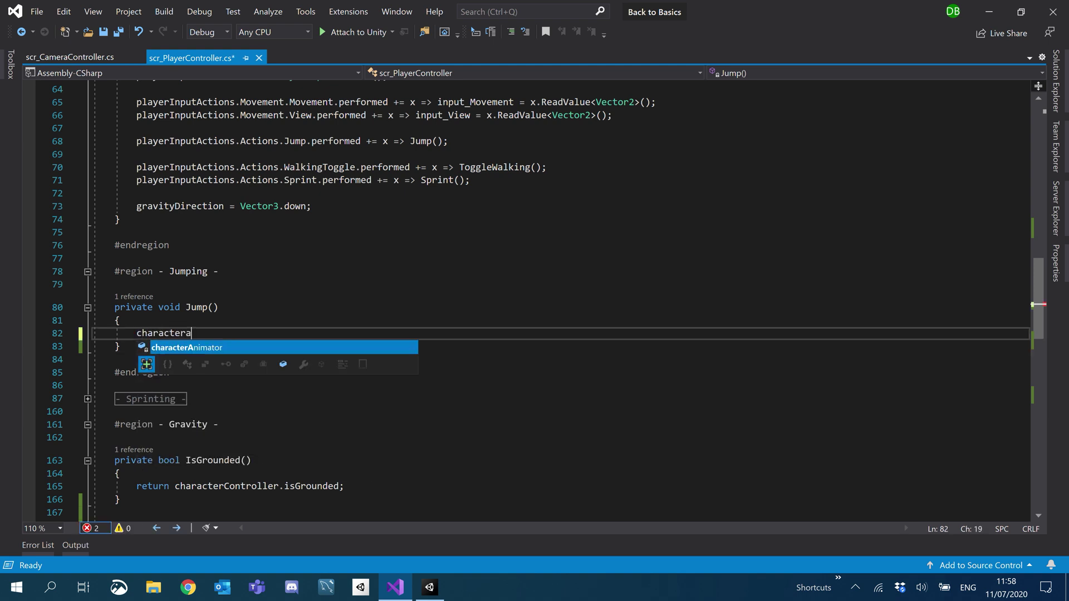
pyautogui.press('Tab')
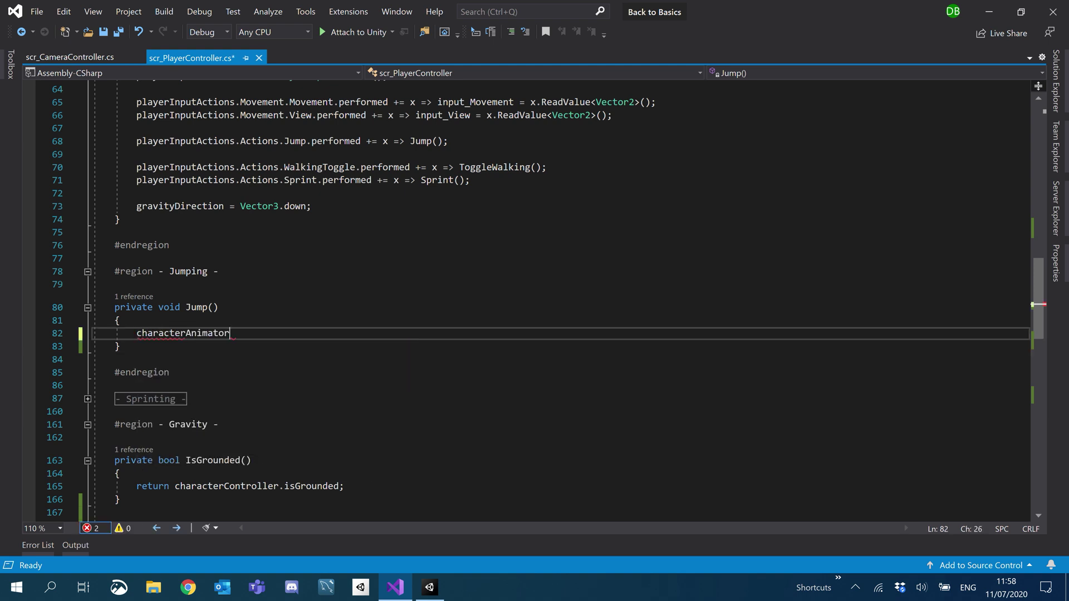
pyautogui.write('.sett')
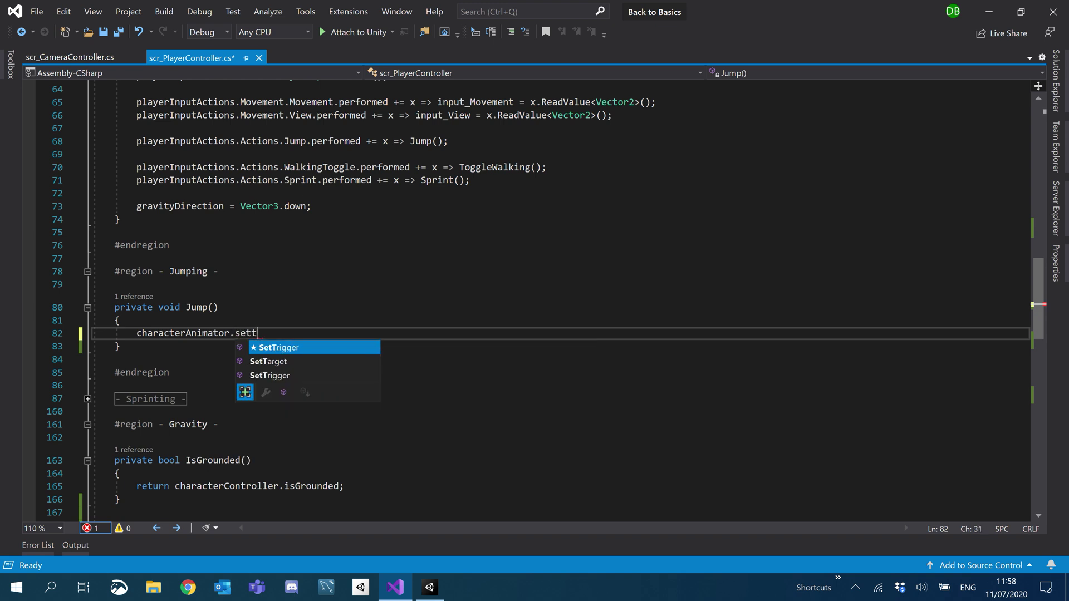
pyautogui.press('Tab')
pyautogui.write('();')
pyautogui.press('Left')
pyautogui.press('Left')
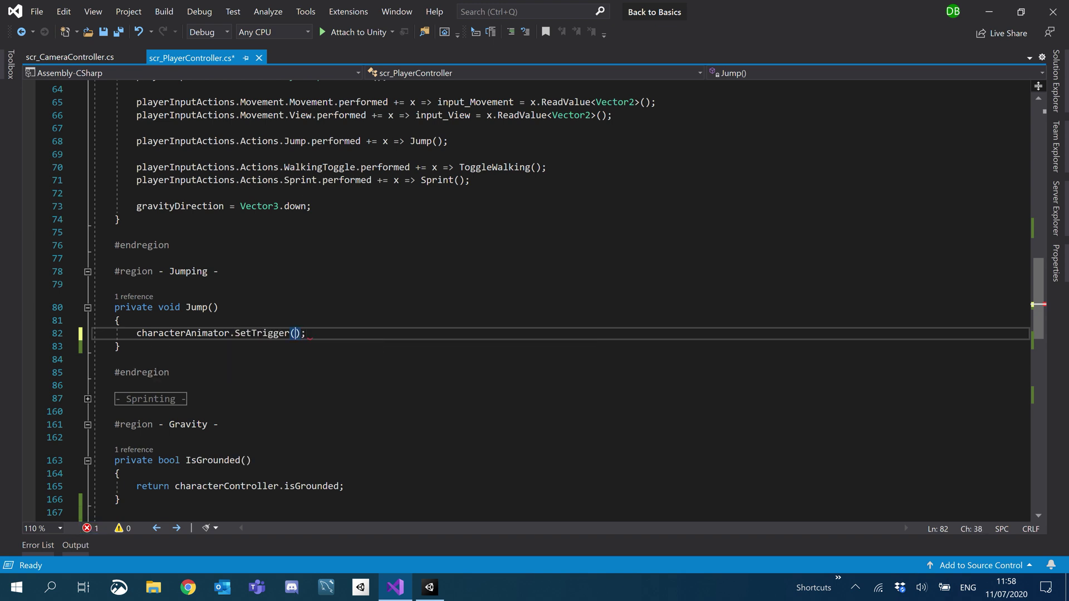
pyautogui.write('"')
pyautogui.write('Jump')
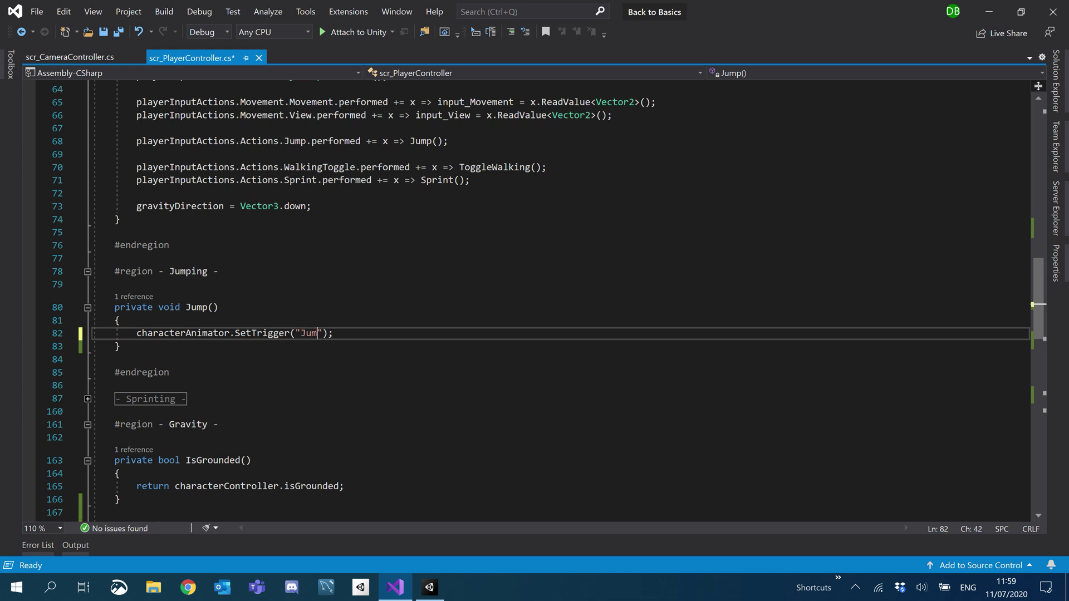
pyautogui.hotkey('ctrl', 's')
pyautogui.click(430, 588)
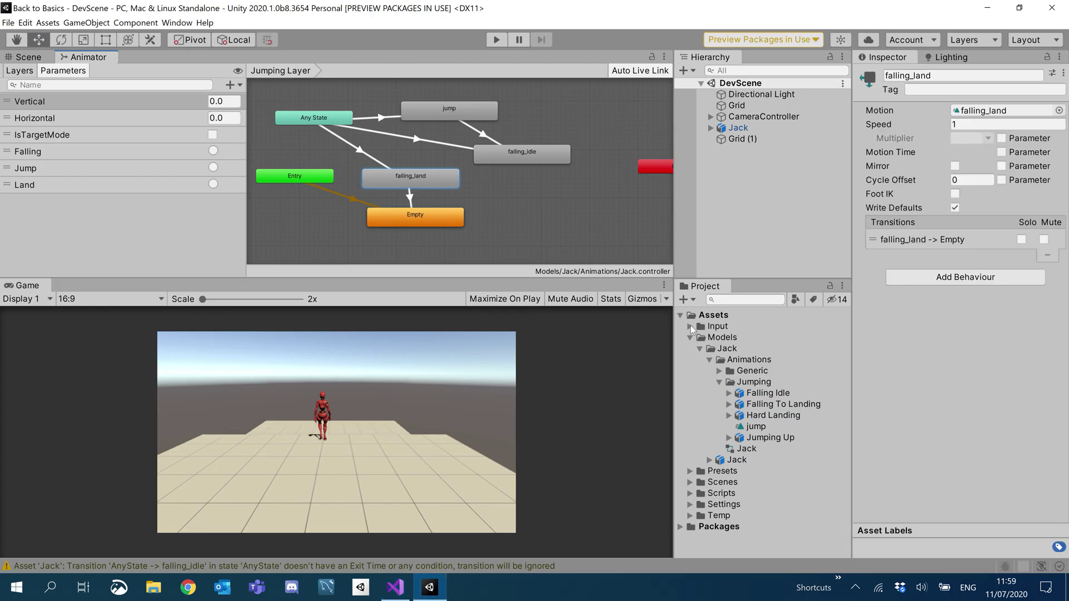
# Set the Jump action's Space [Keyboard] press trigger behaviour to Press Only
pyautogui.click(691, 328)
pyautogui.doubleClick(741, 348)
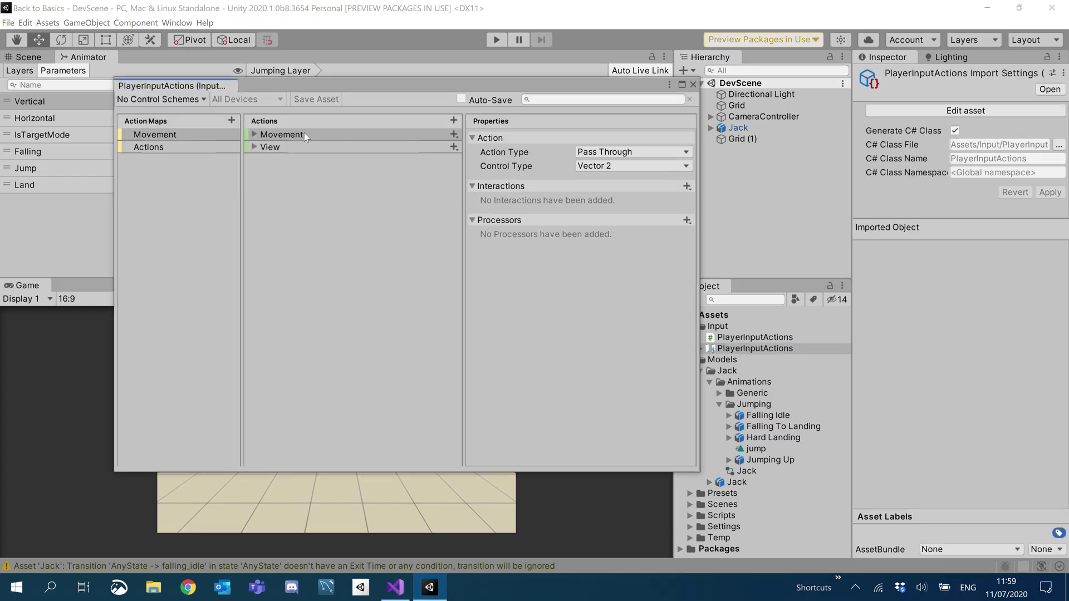
pyautogui.click(141, 150)
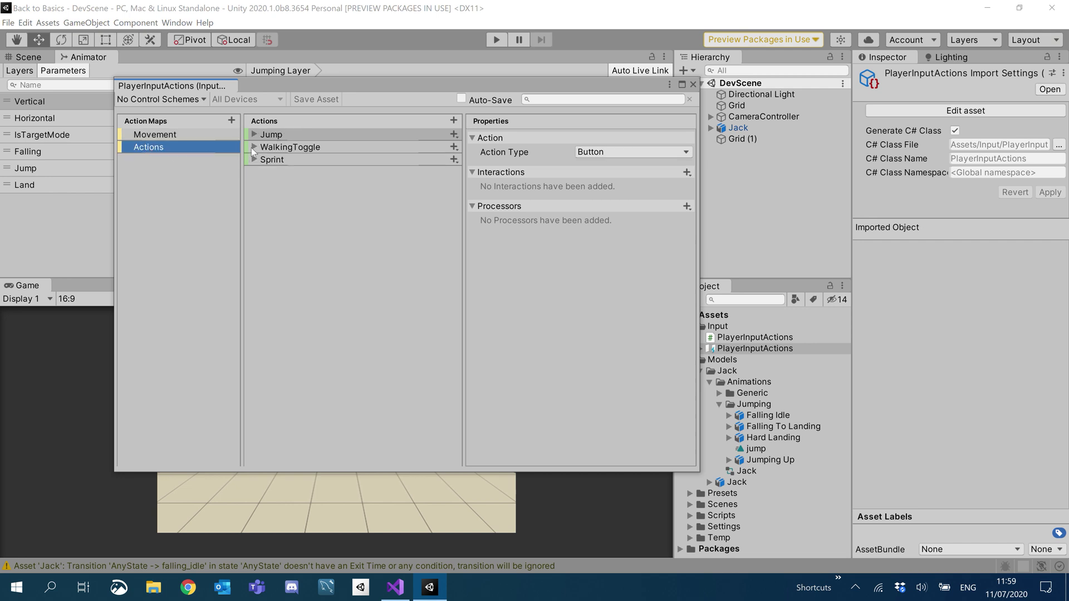
pyautogui.click(254, 134)
pyautogui.click(277, 149)
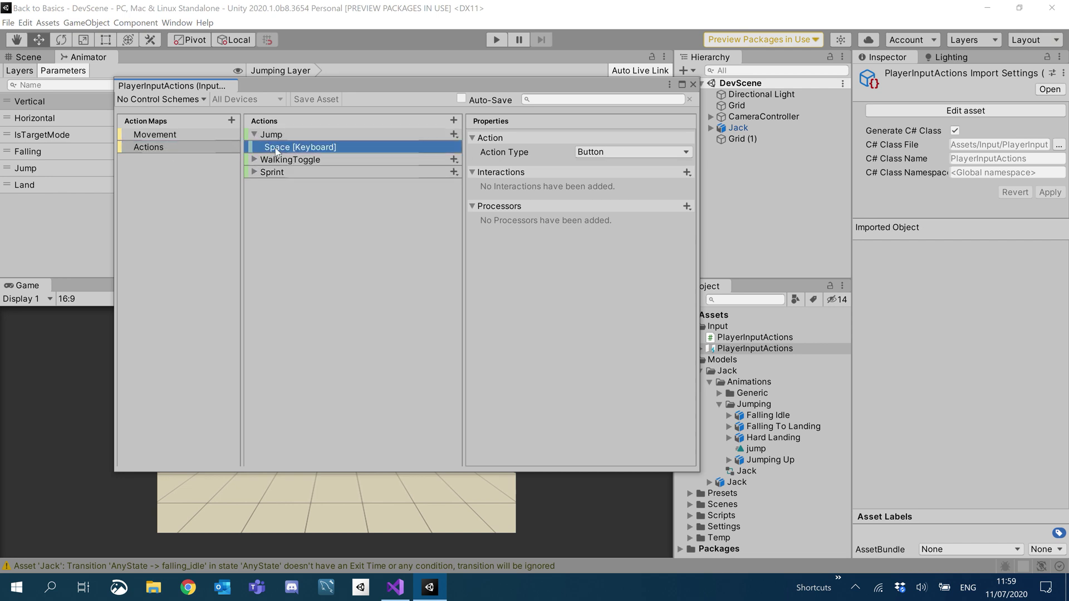
pyautogui.click(591, 239)
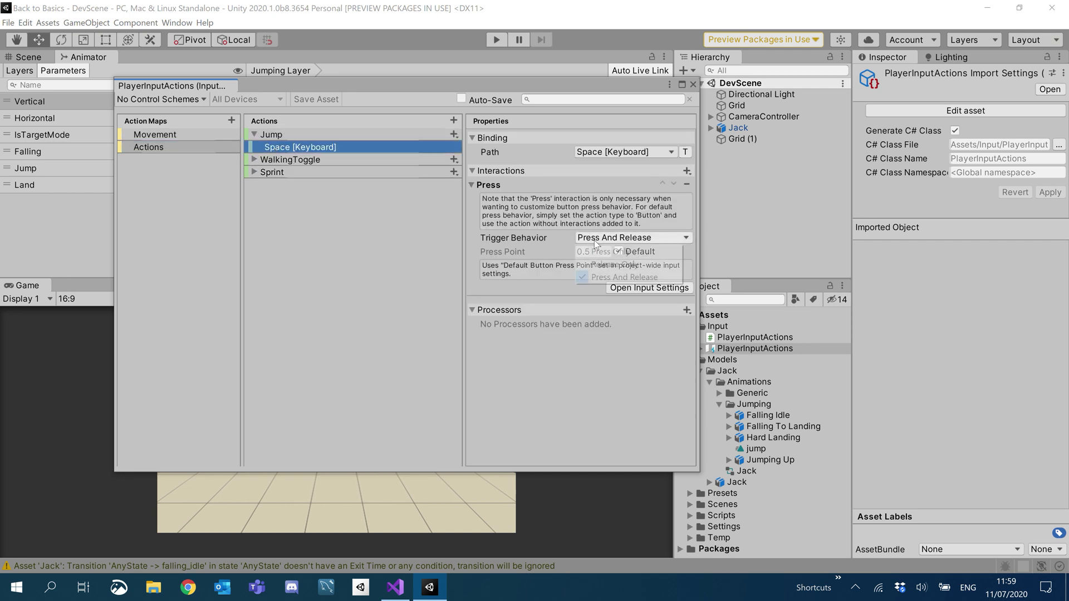
pyautogui.click(597, 252)
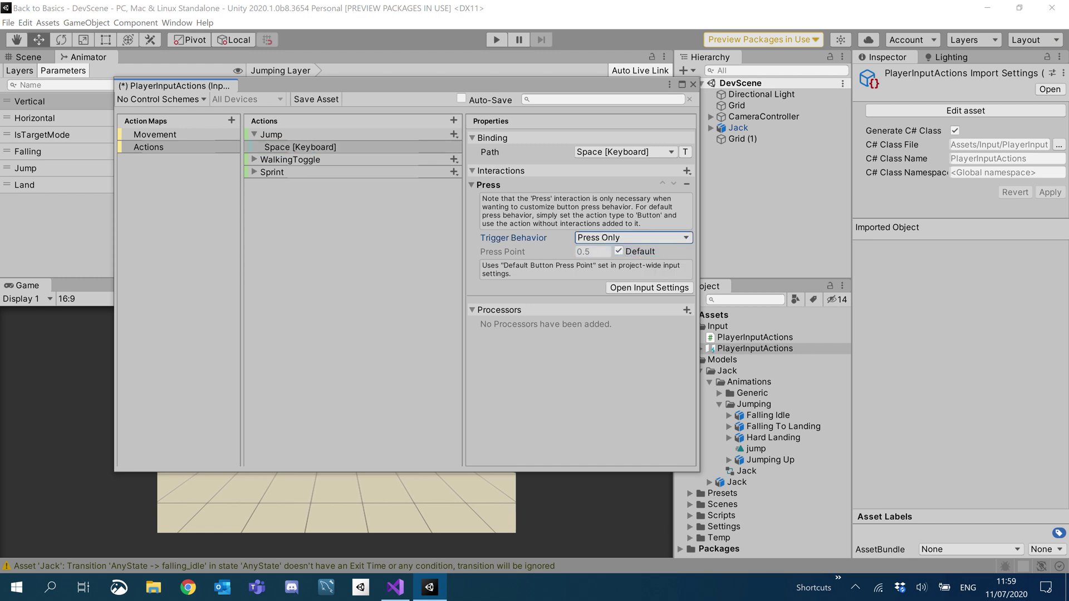
# Save the PlayerInputActions asset instead of closing the editor
pyautogui.click(693, 84)
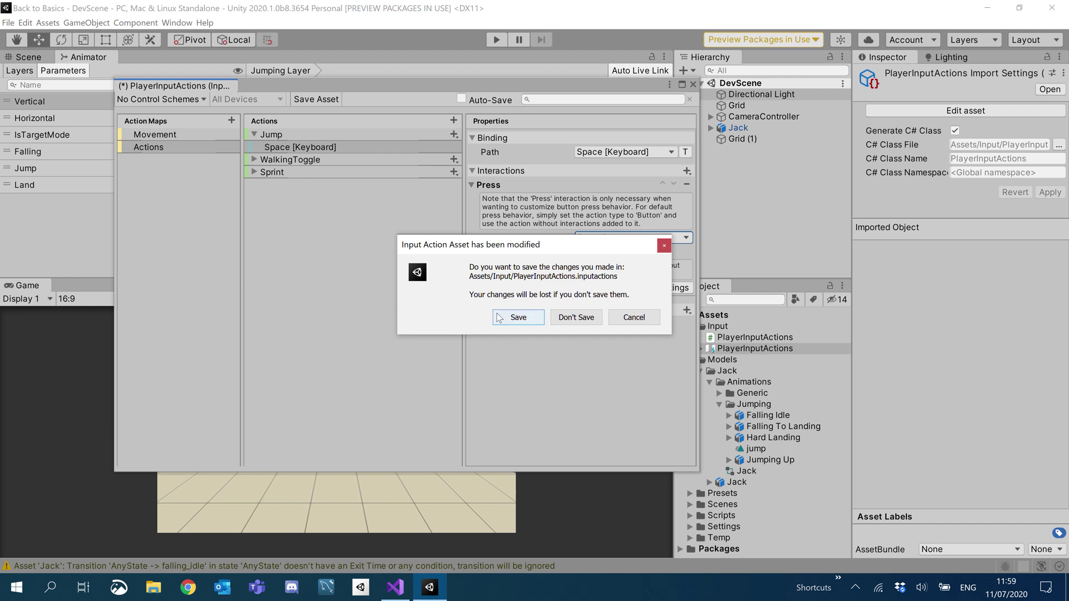
pyautogui.click(634, 317)
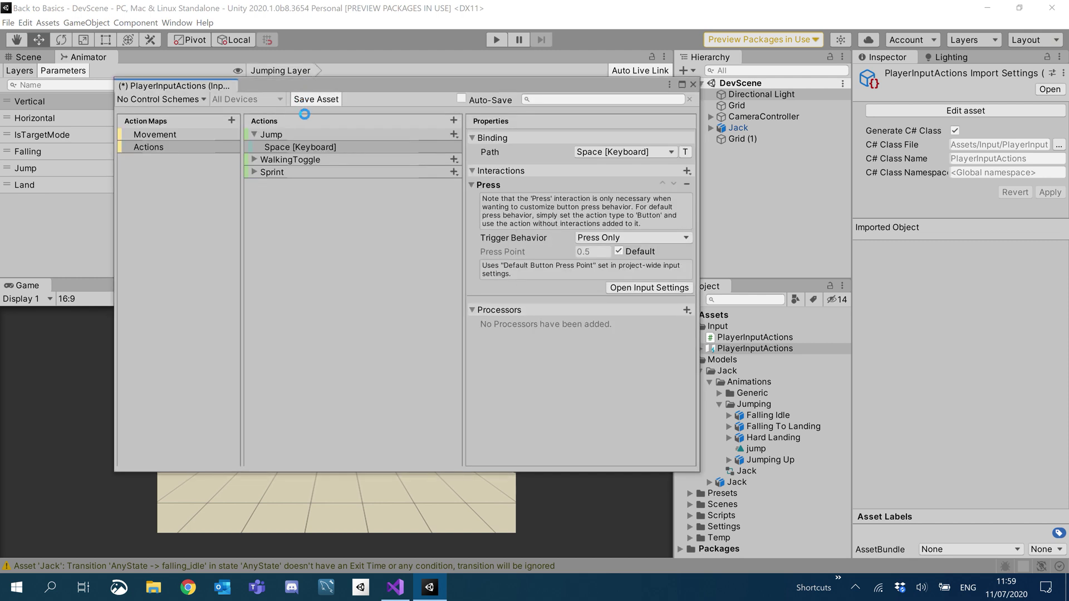
pyautogui.click(312, 99)
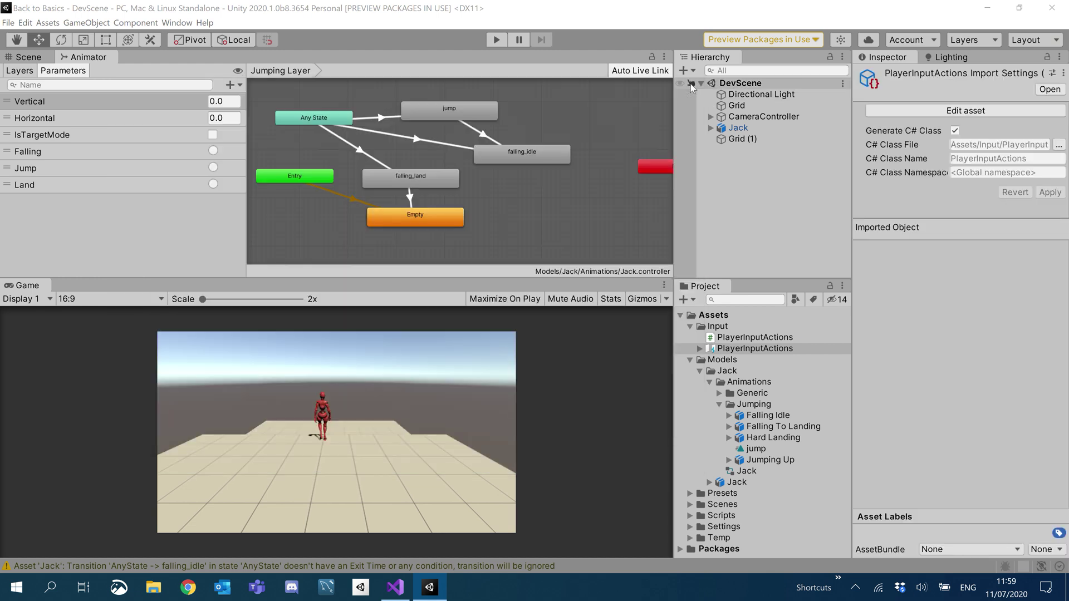
# Select Jack, play-test a Space-bar jump, then stop Play mode
pyautogui.click(693, 84)
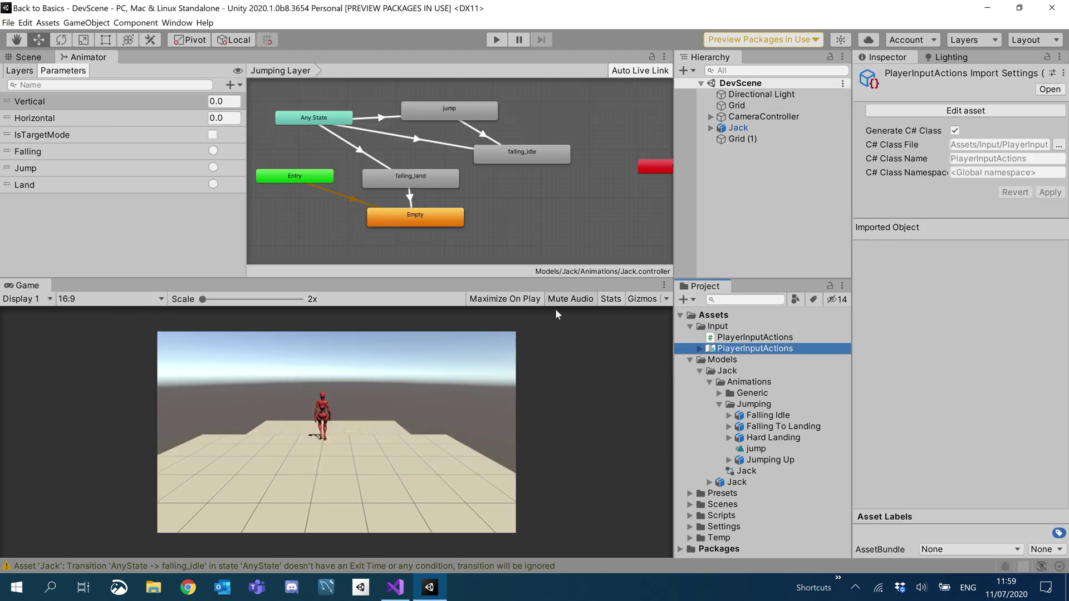
pyautogui.click(741, 128)
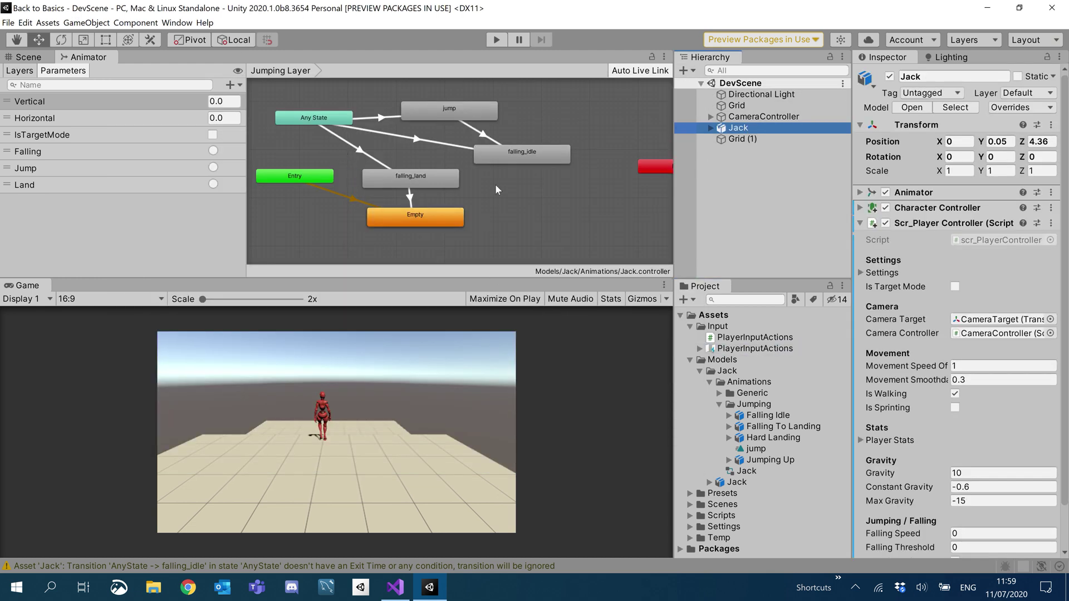
pyautogui.click(495, 40)
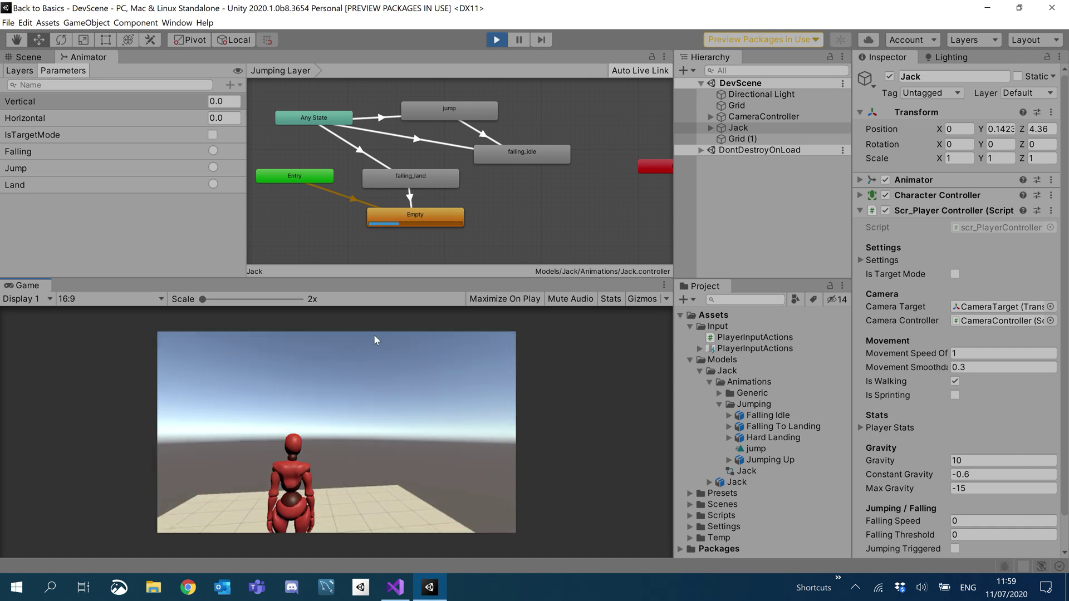
pyautogui.press('space')
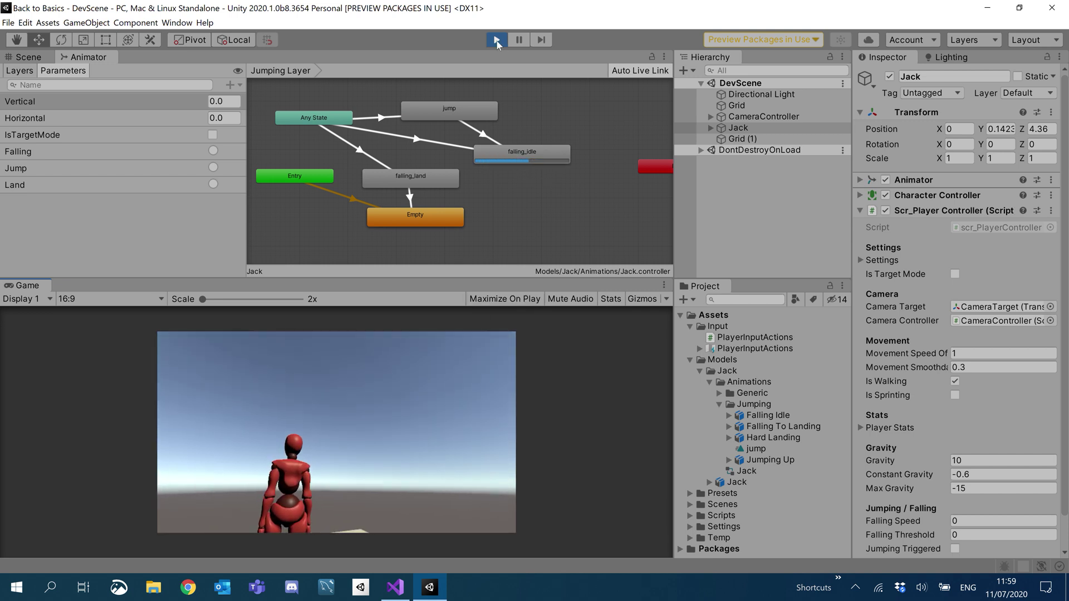
pyautogui.hotkey('ctrl', 'p')
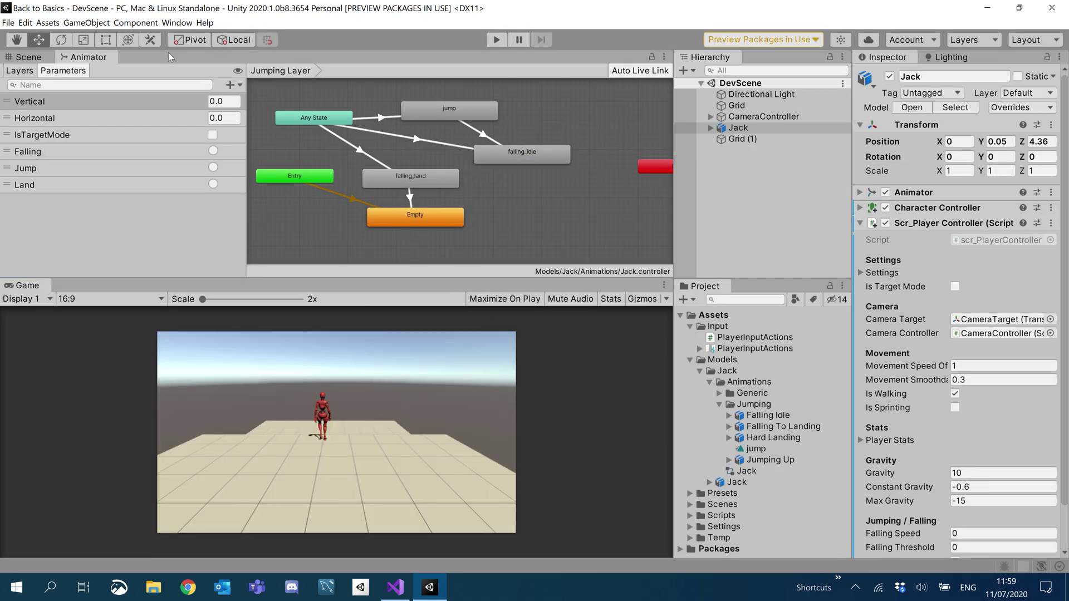
# Raise the Jumping Layer weight from 0 to 1 with Override blending, then play again
pyautogui.click(19, 71)
pyautogui.click(72, 142)
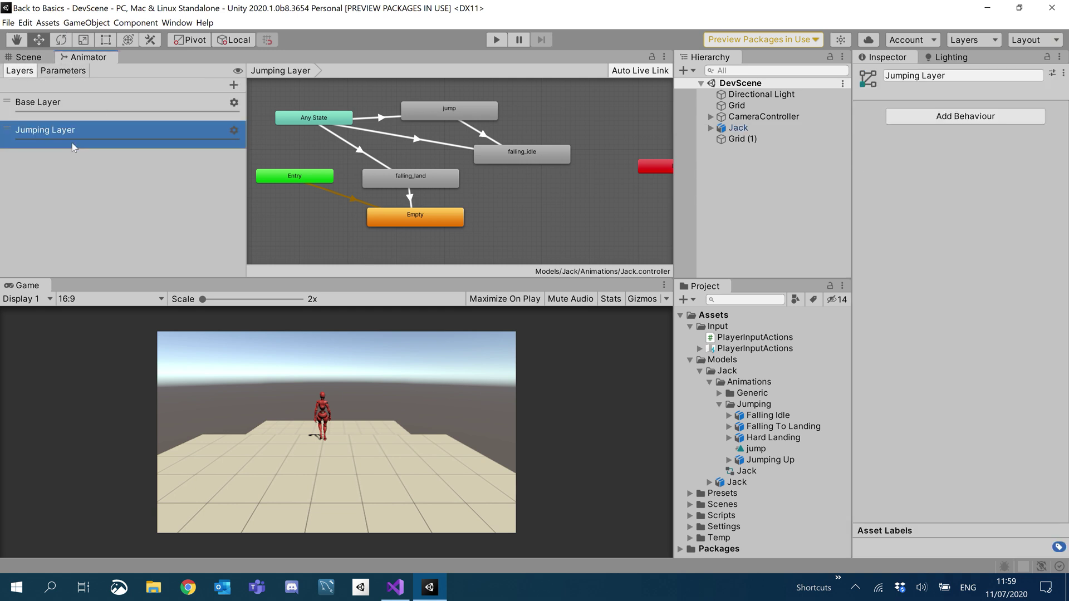
pyautogui.click(233, 131)
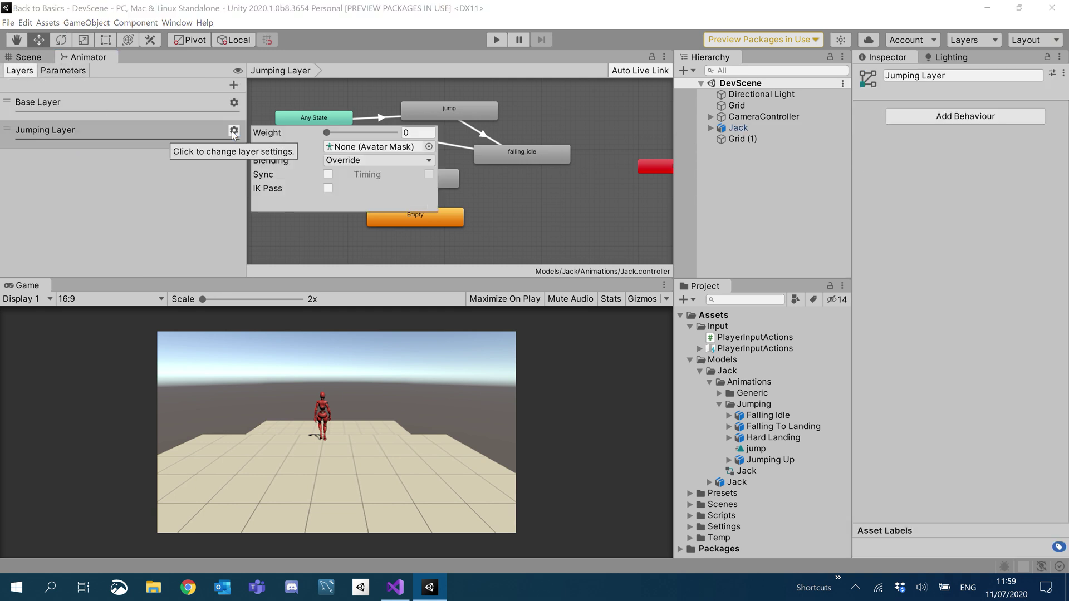
pyautogui.moveTo(326, 133); pyautogui.dragTo(408, 144)
pyautogui.click(350, 162)
pyautogui.click(353, 172)
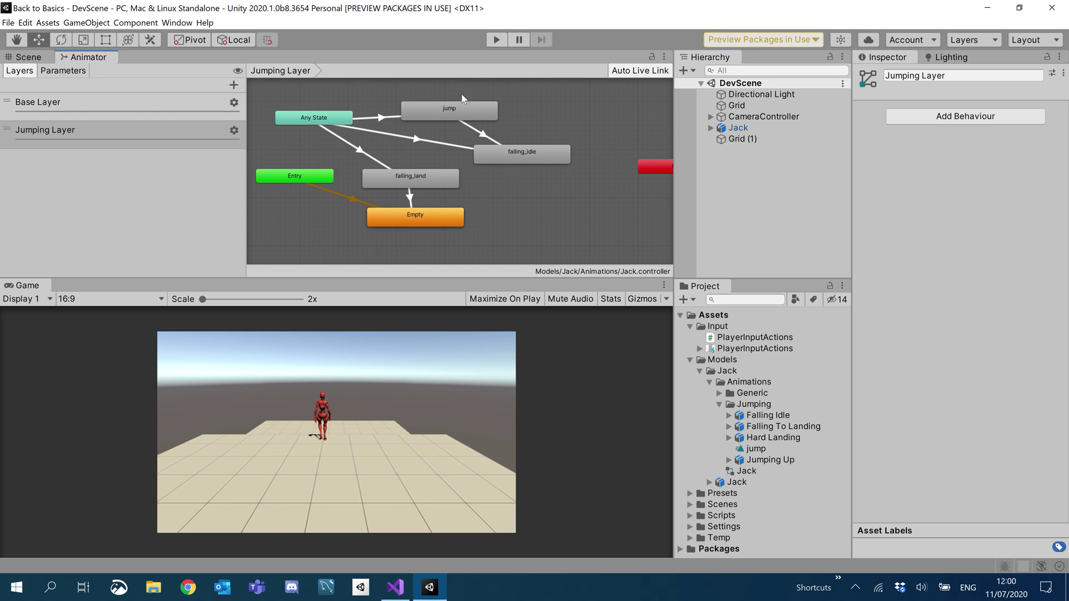
pyautogui.click(496, 39)
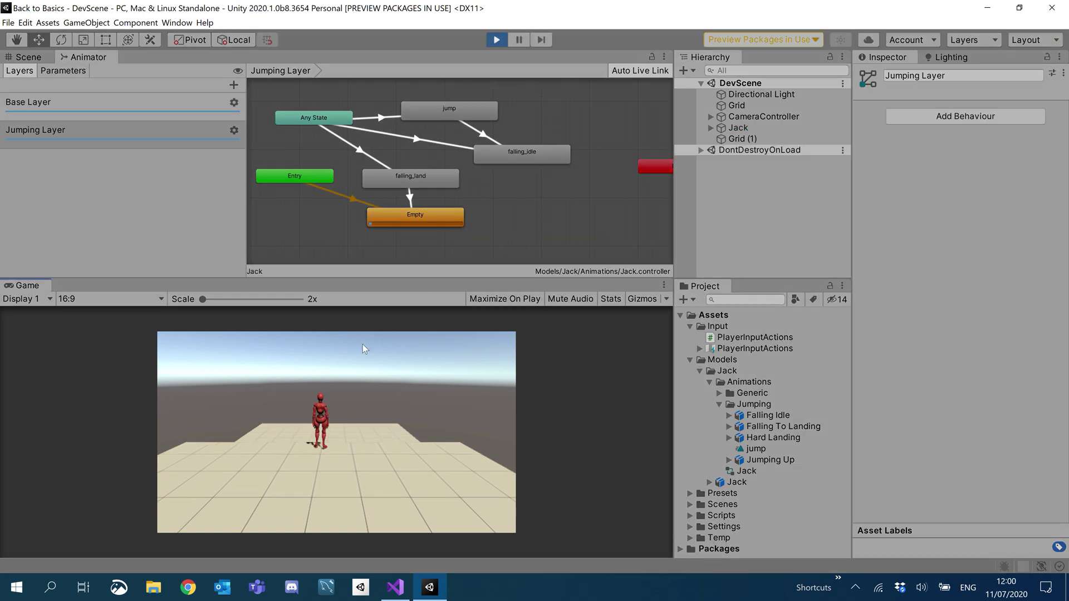
pyautogui.press('space')
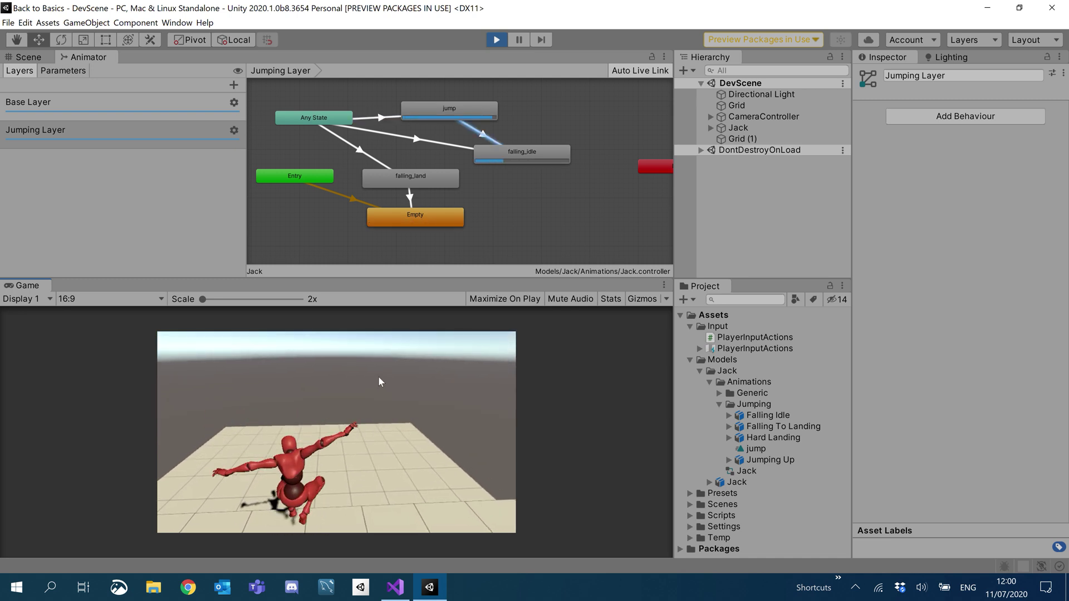